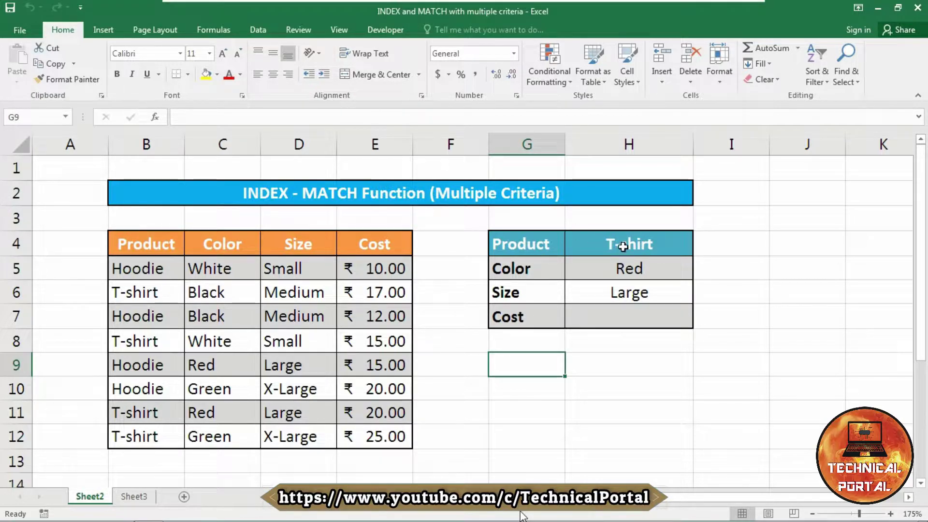
- Give H4 a list validation sourced from $B$5:$B$12 and pick Hoodie from it
left_click(624, 247)
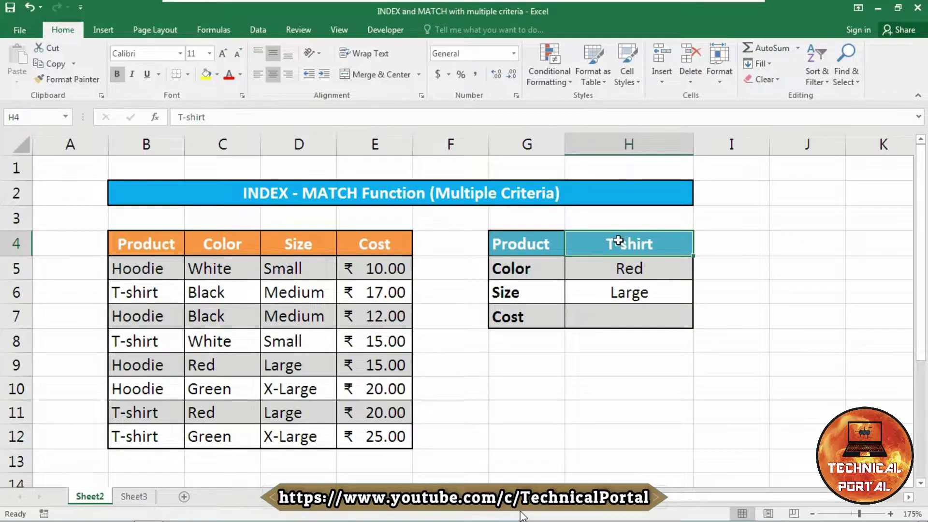
left_click(262, 28)
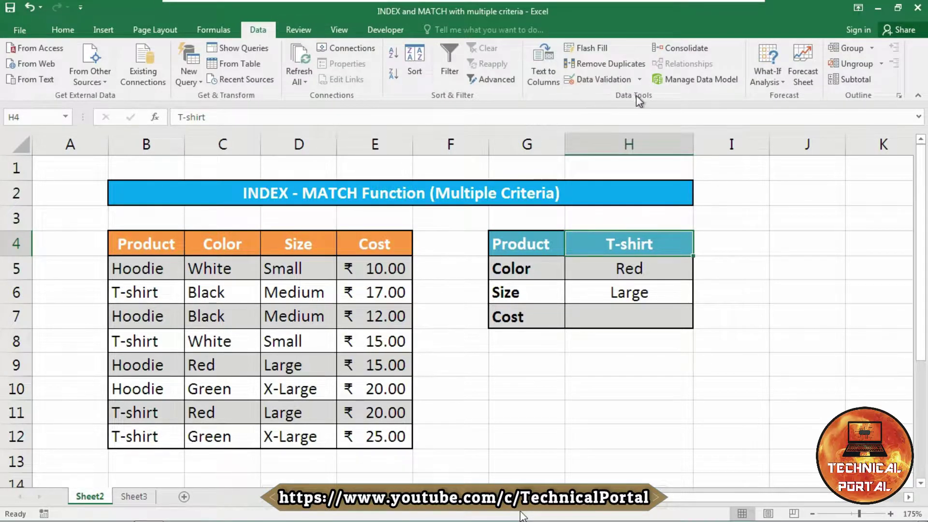
left_click(604, 81)
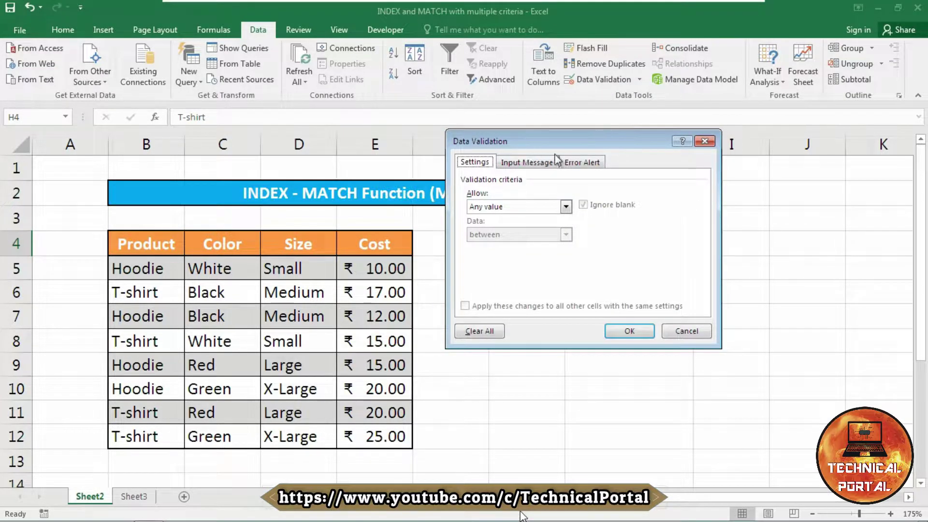
left_click(498, 204)
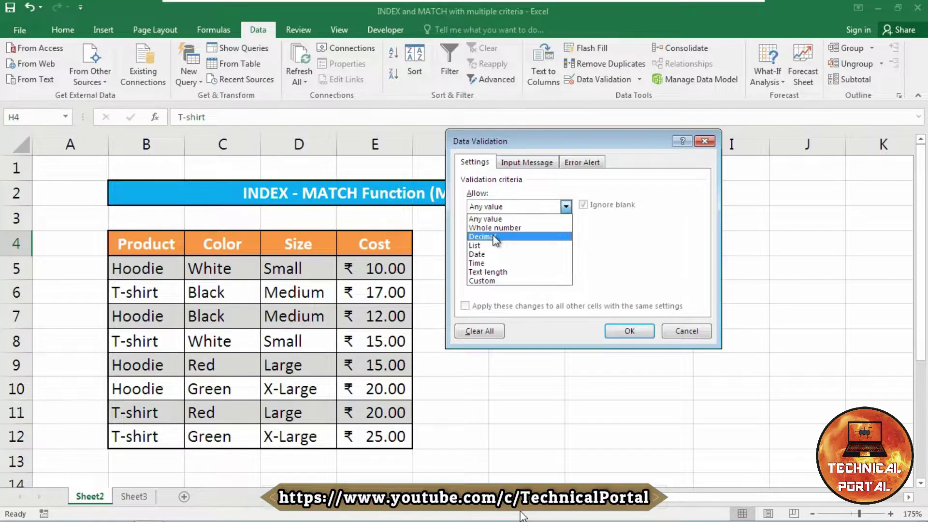
left_click(485, 247)
left_click(527, 261)
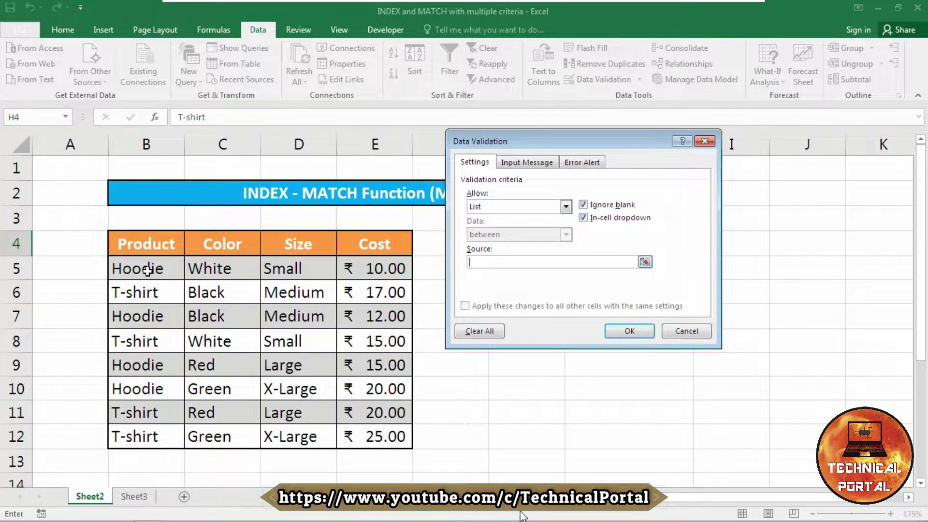
left_click_drag(146, 270, 145, 432)
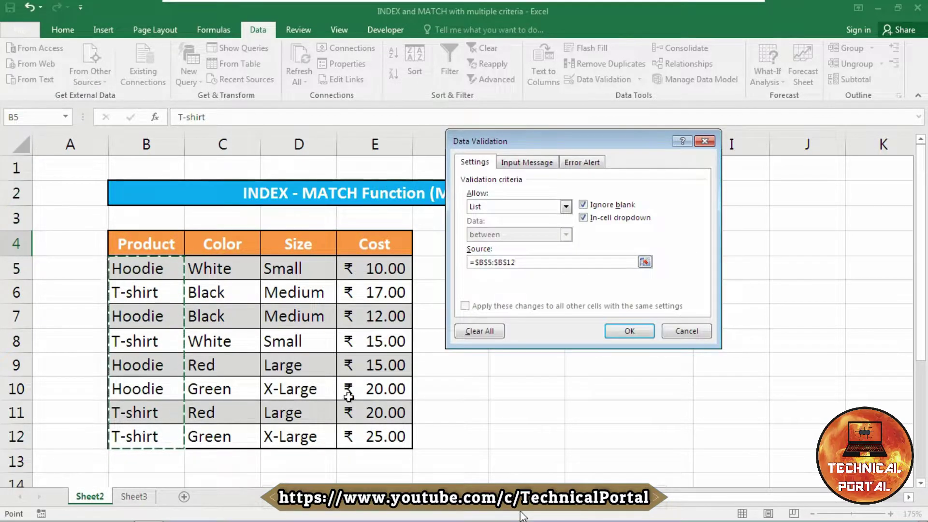
left_click(634, 330)
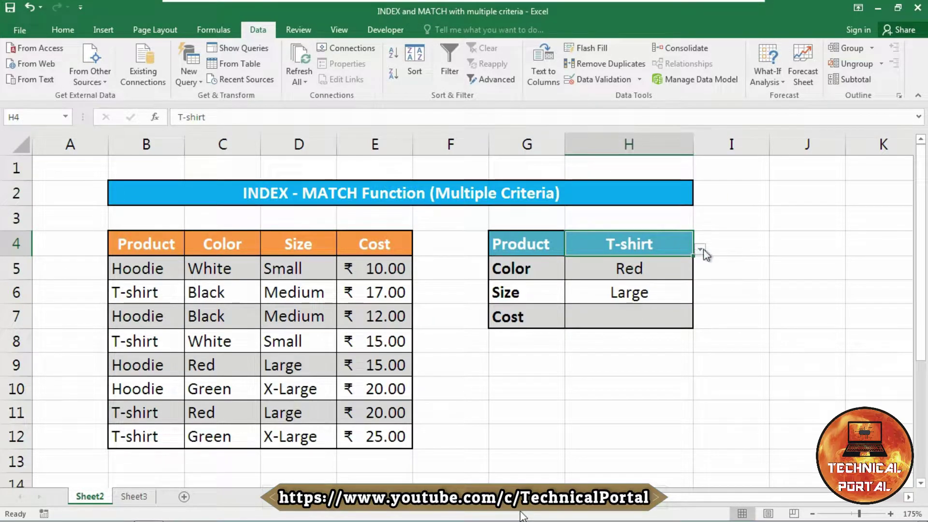
left_click(699, 248)
left_click(567, 302)
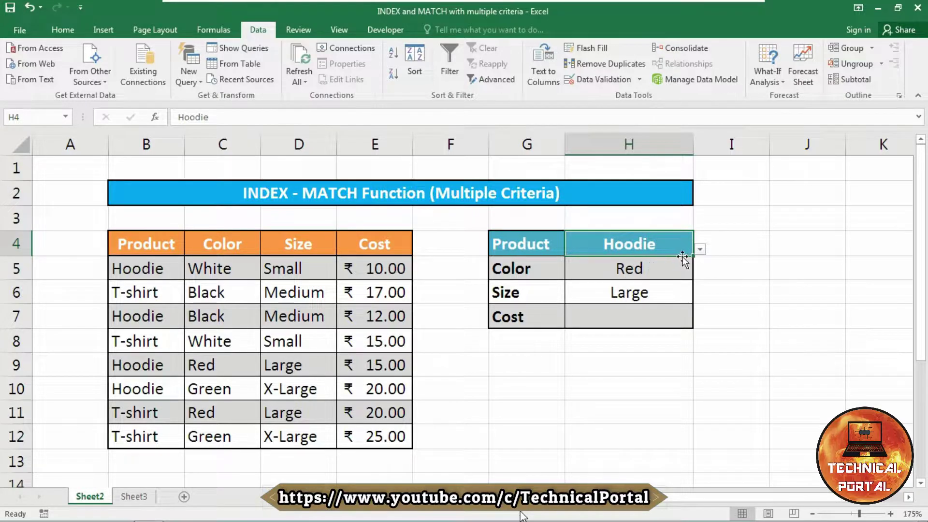
- Give H5 a list validation sourced from $C$5:$C$12 and pick White from it
left_click(632, 267)
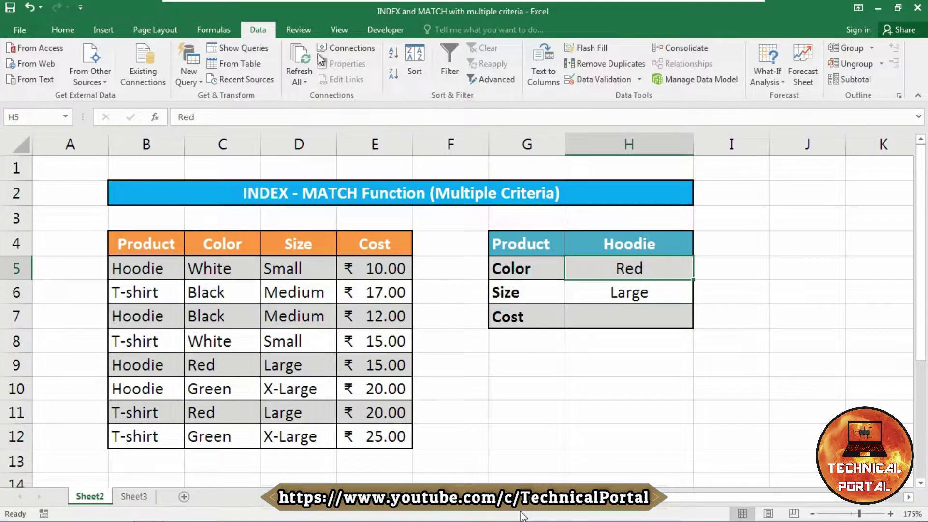
left_click(587, 83)
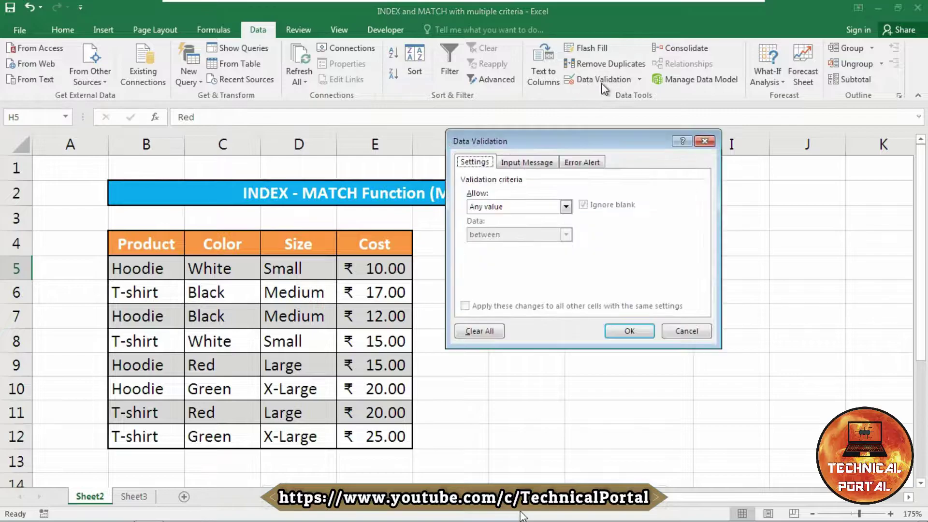
left_click(564, 207)
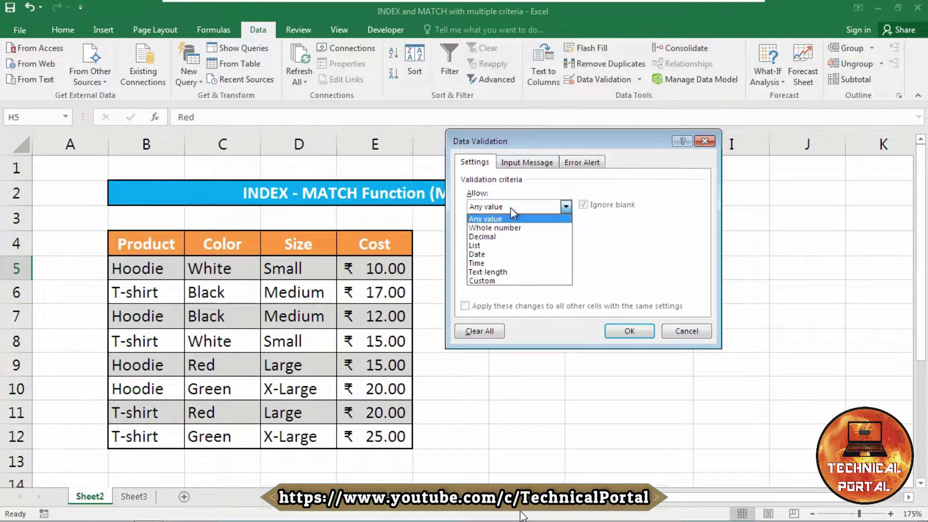
left_click(486, 246)
left_click(507, 261)
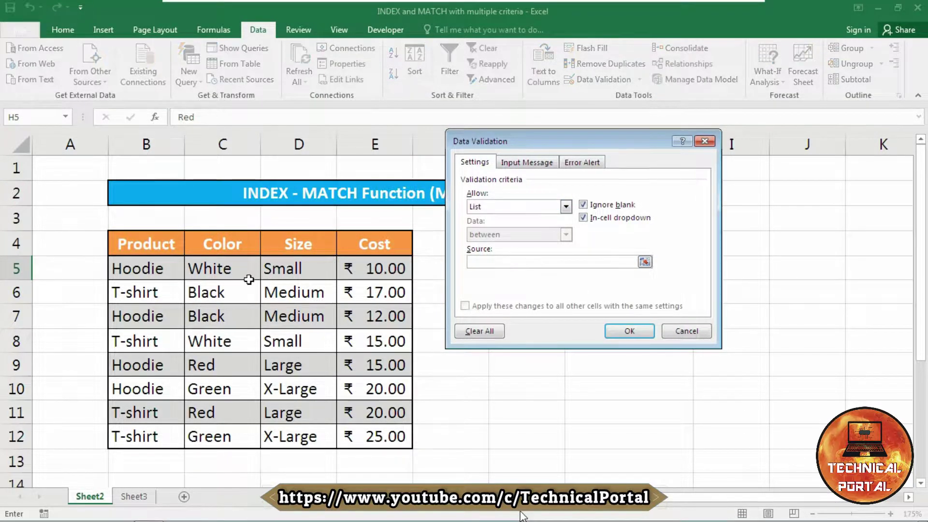
left_click_drag(220, 269, 218, 434)
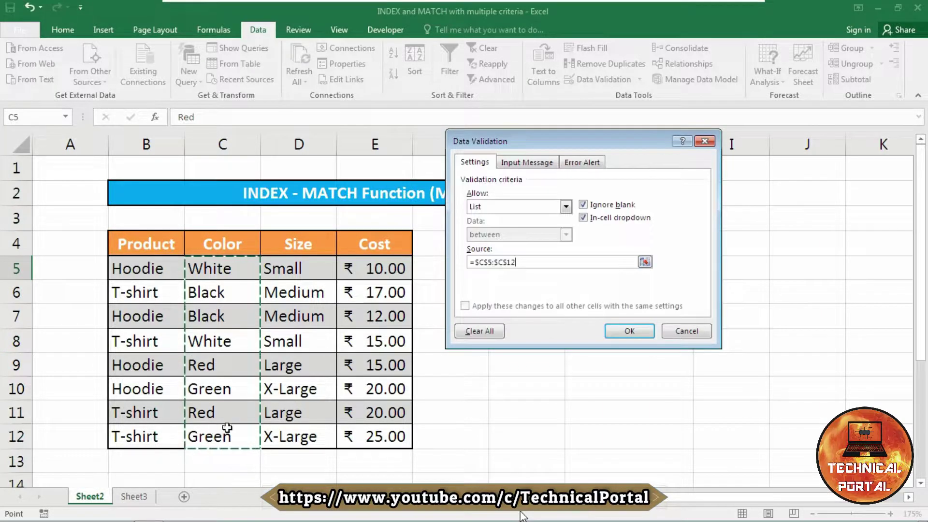
left_click(630, 332)
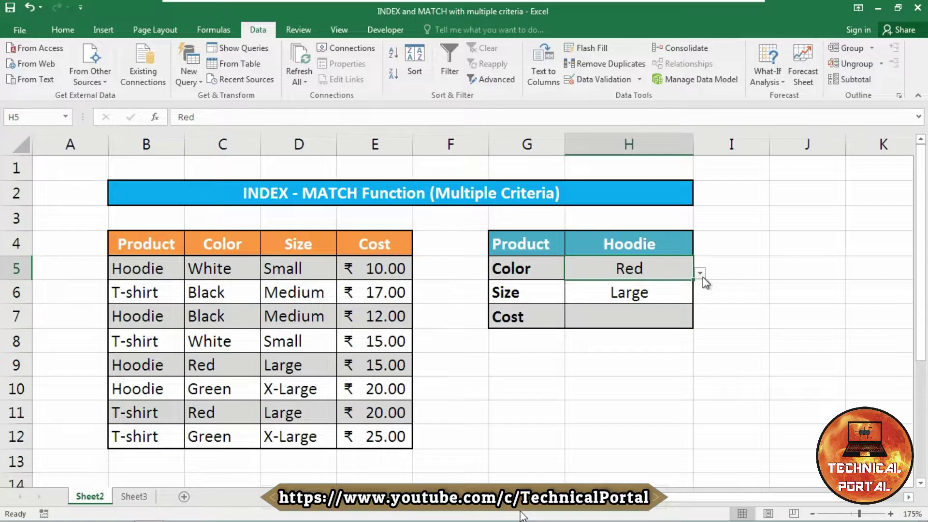
left_click(700, 274)
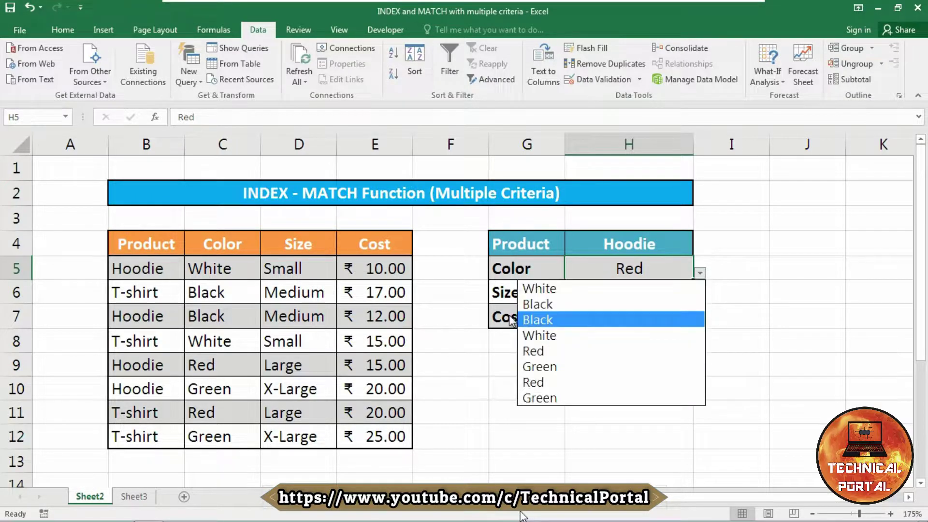
left_click(563, 335)
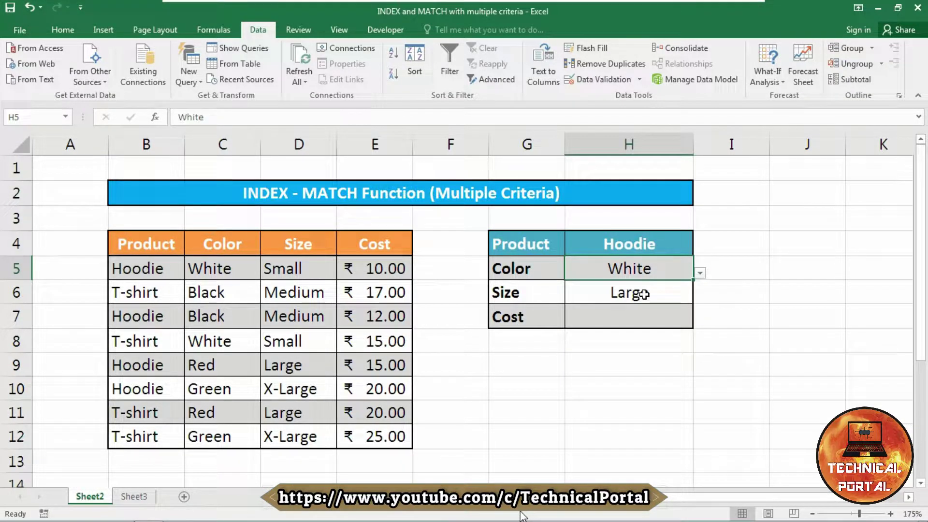
double_click(628, 313)
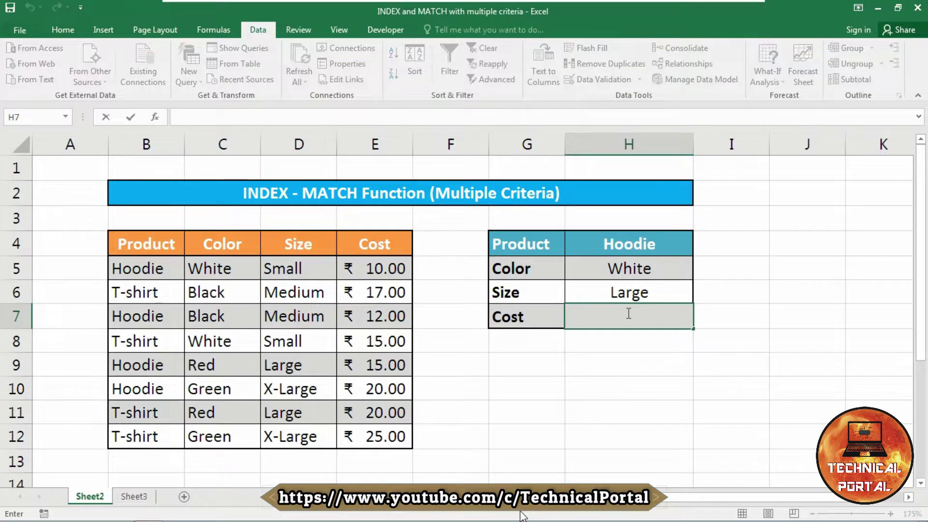
- Begin the Cost formula in H7 by typing =in for INDEX
key("Escape")
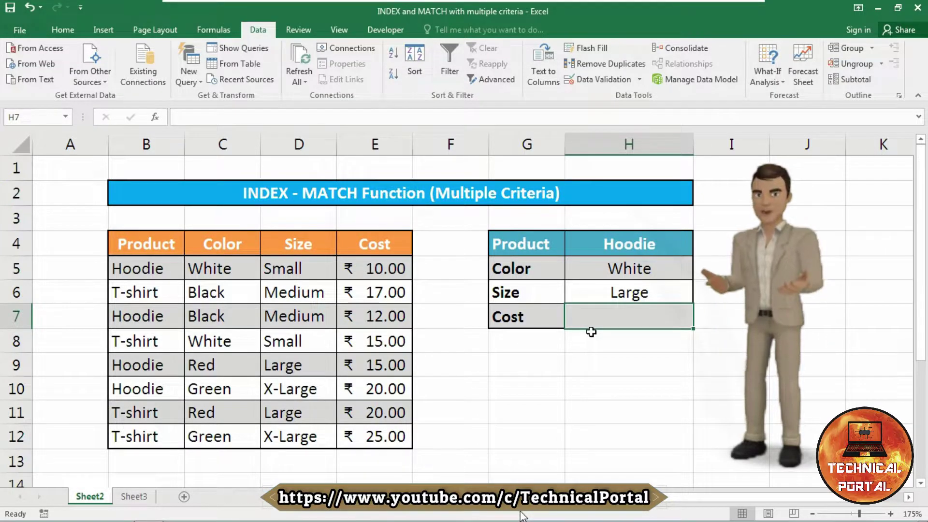
type("=")
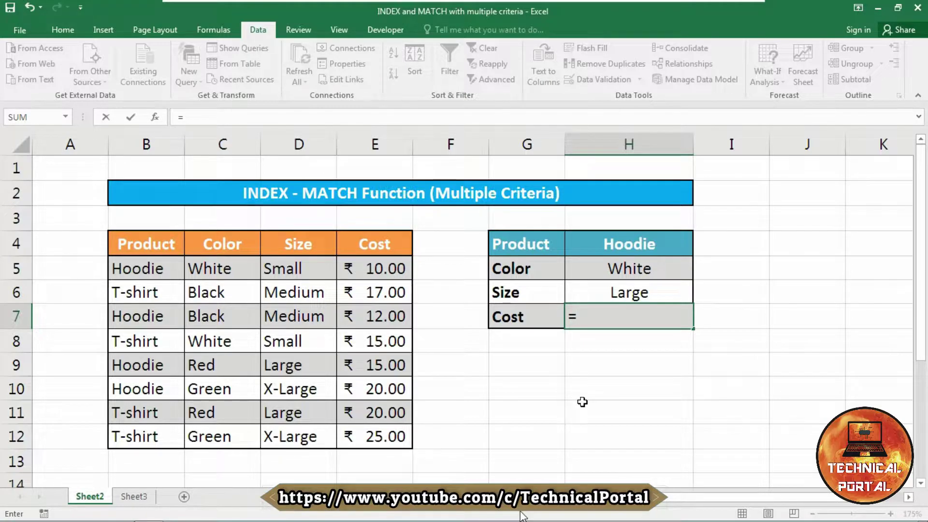
type("in")
- Build =INDEX(E5:E12,MATCH(1, in H7, using the Cost column as the return range
key("Tab")
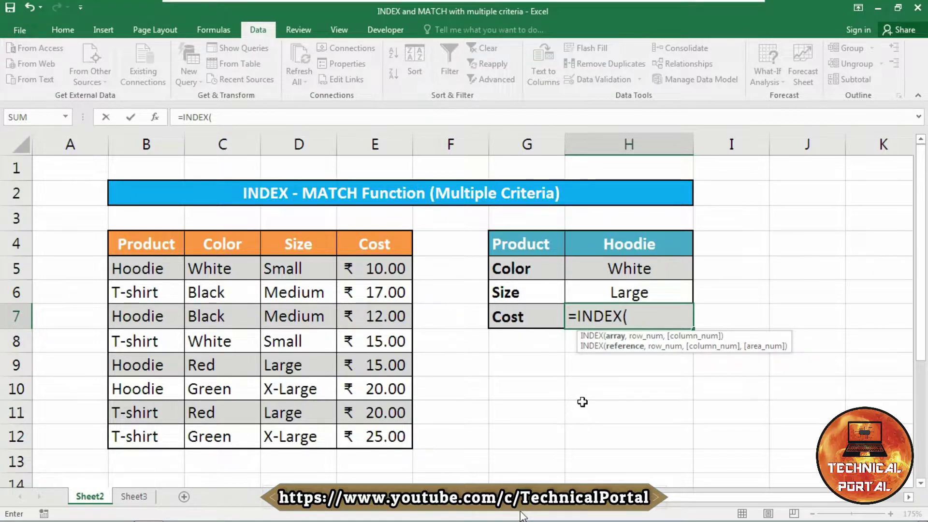
key("Left")
key("Left")
key("Left")
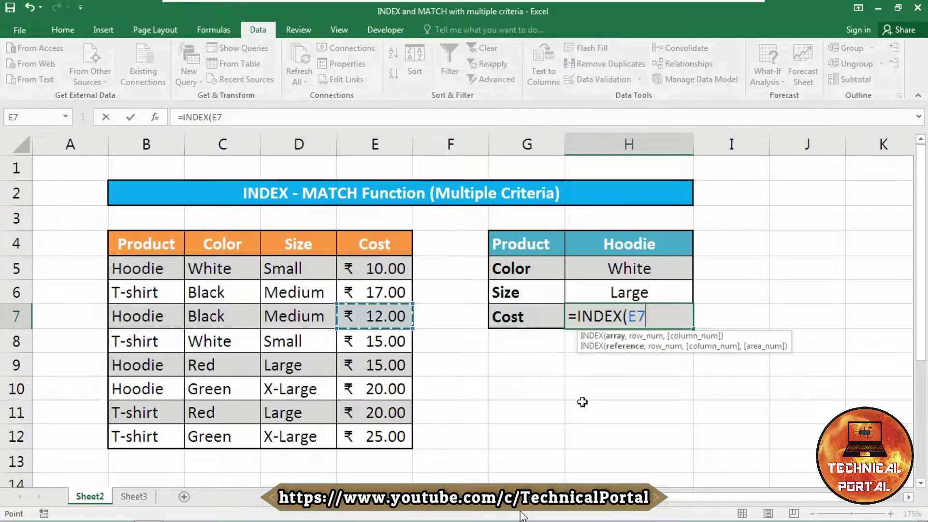
key("Up")
key("Up")
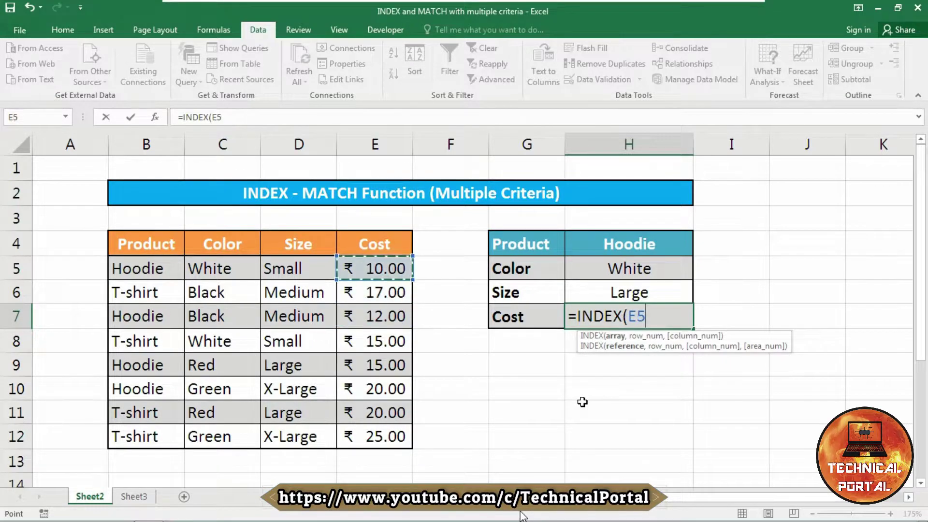
key("ctrl+shift+Down")
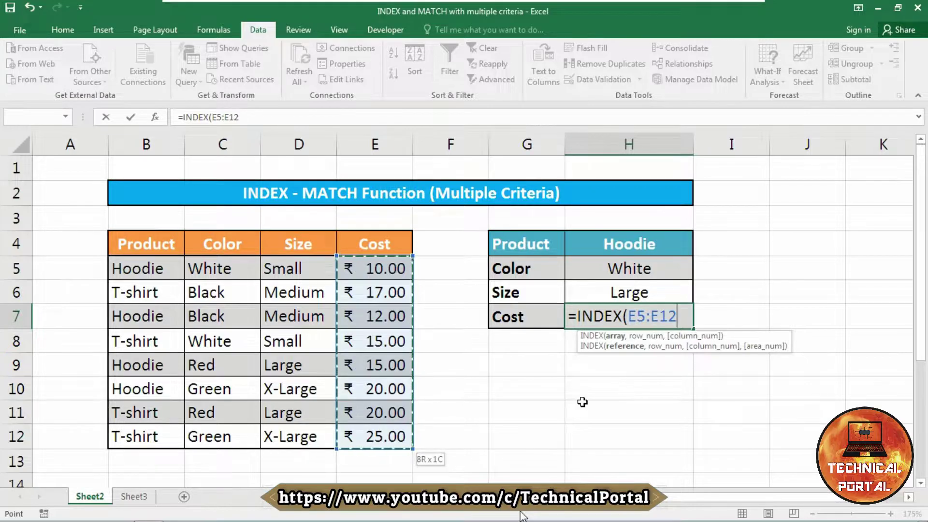
type(",")
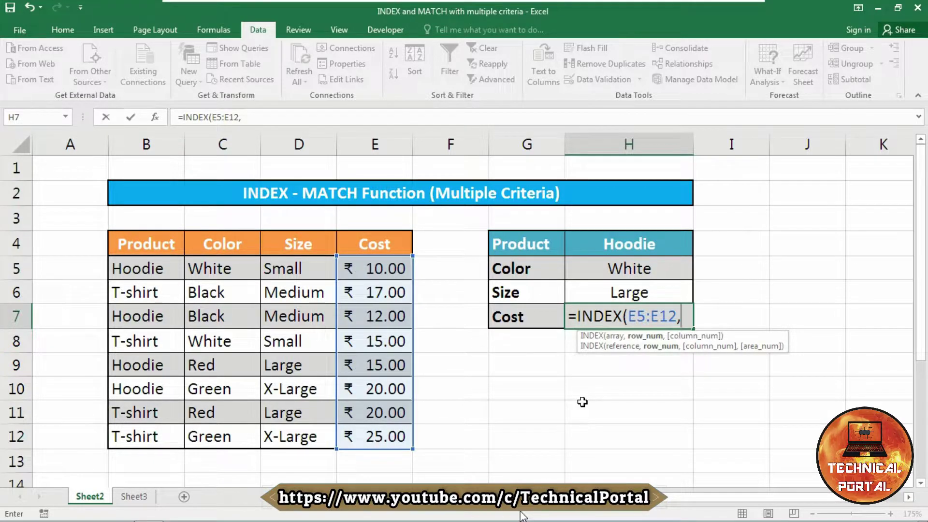
type("mat")
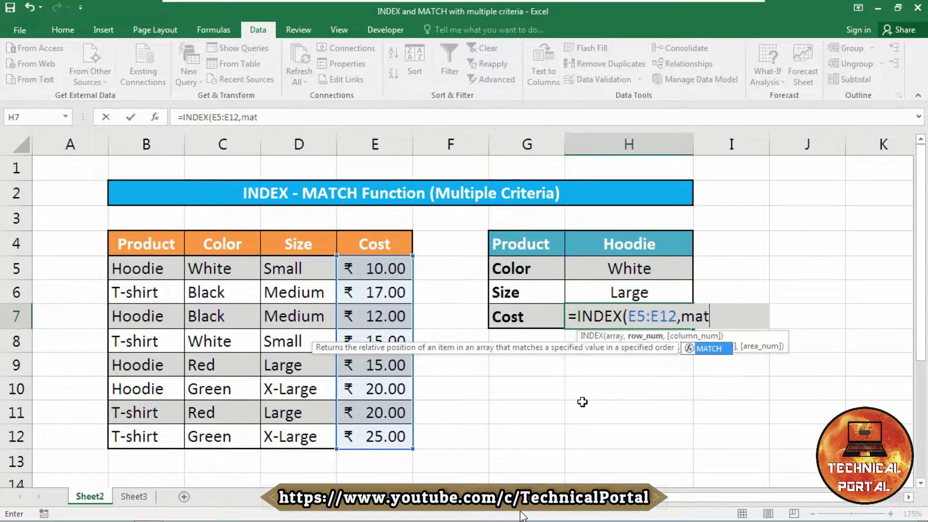
key("Tab")
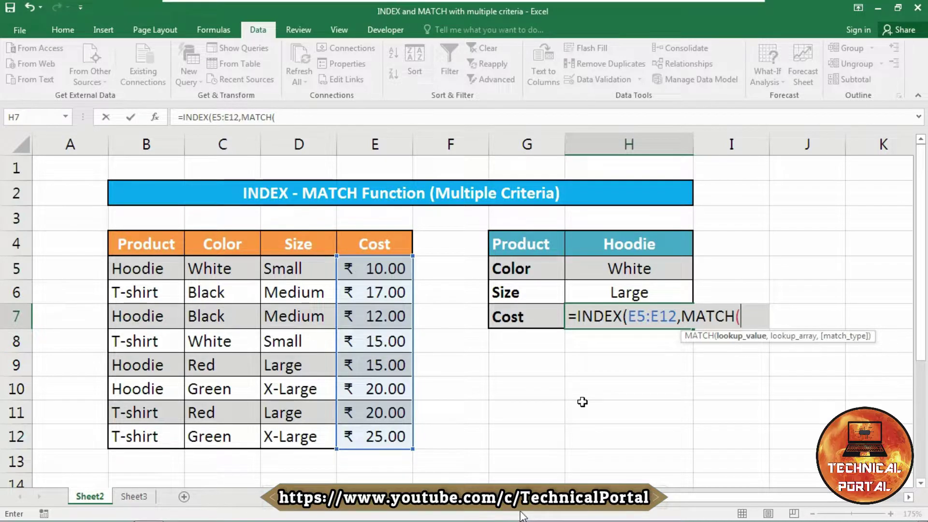
type("1,(")
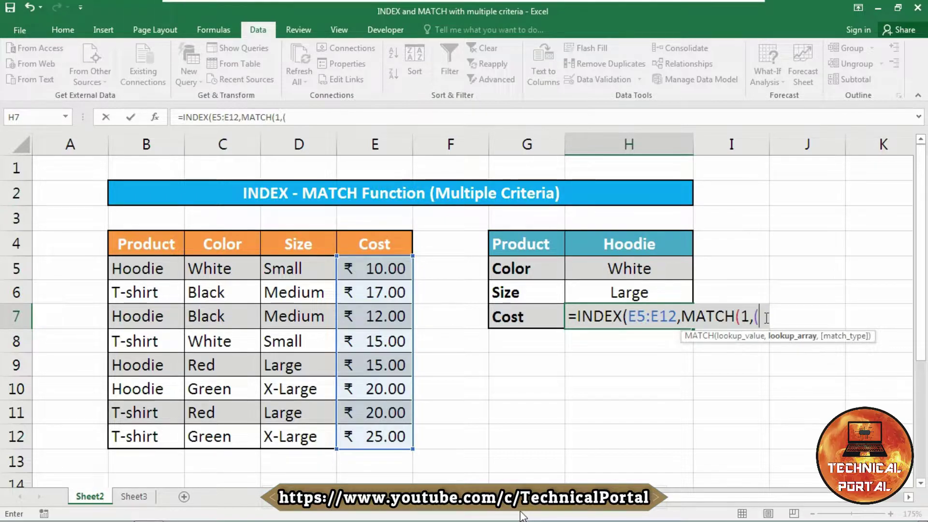
- Add the conditions (H4=B5:B12)*(H5=C5:C12)* to the MATCH lookup array
left_click(640, 244)
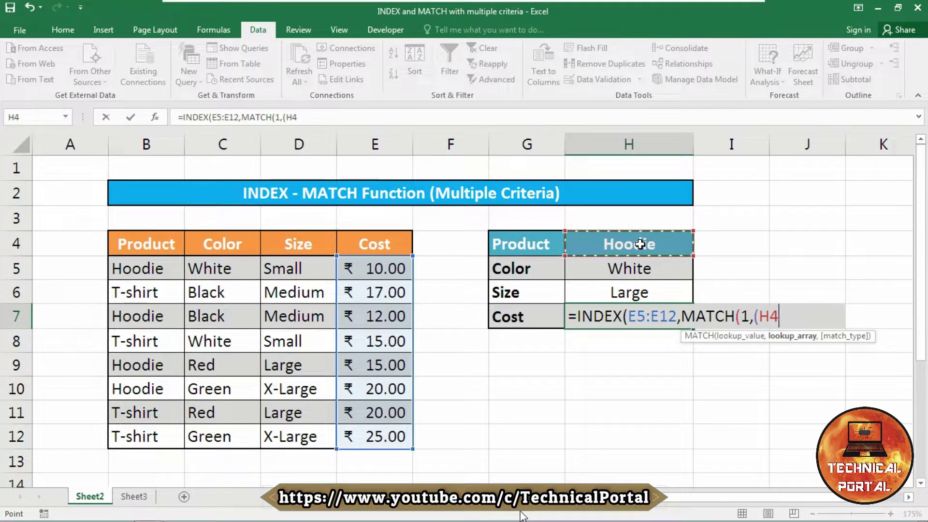
type("=")
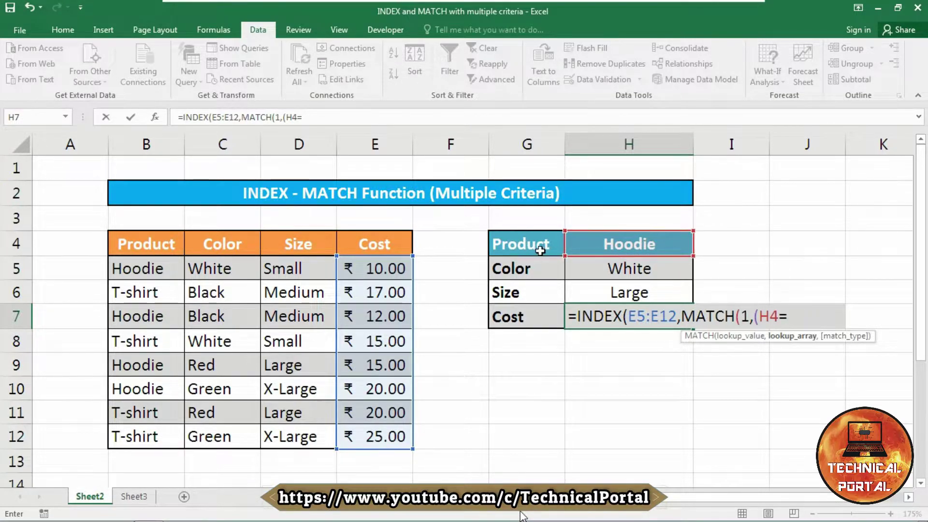
left_click_drag(149, 268, 145, 437)
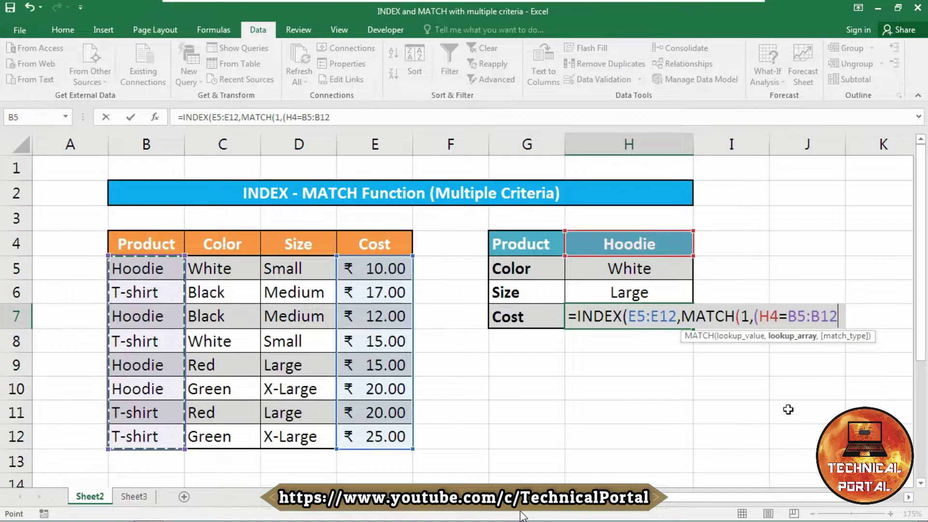
type(")*")
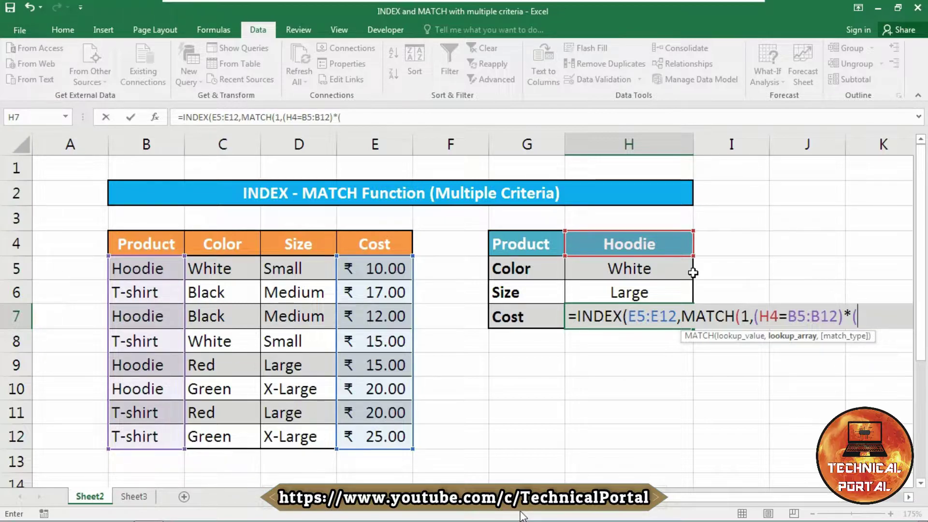
type("(")
left_click(638, 268)
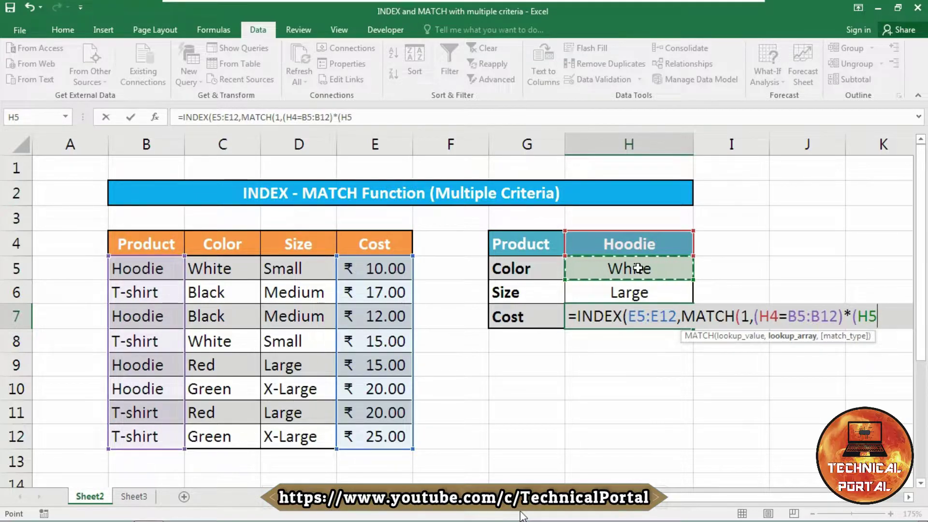
type("=")
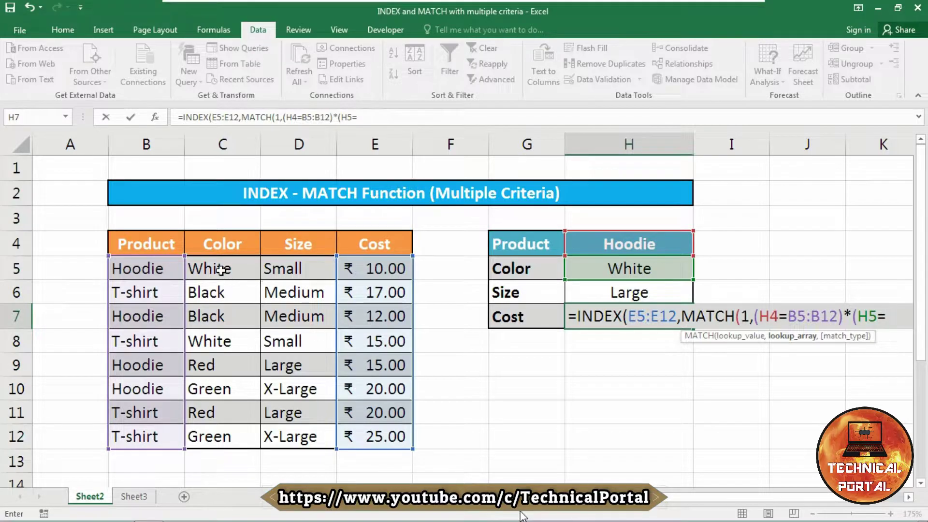
left_click_drag(222, 268, 220, 297)
left_click_drag(207, 389, 201, 429)
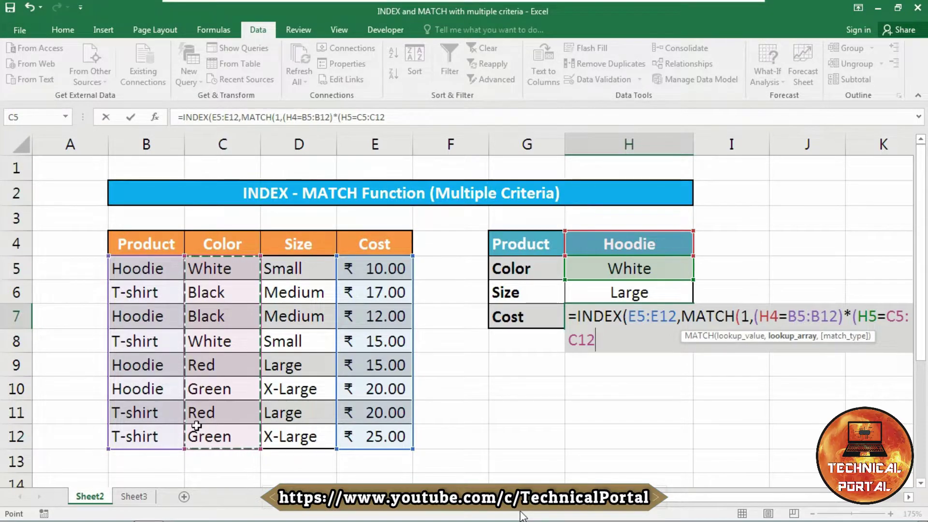
type(")*")
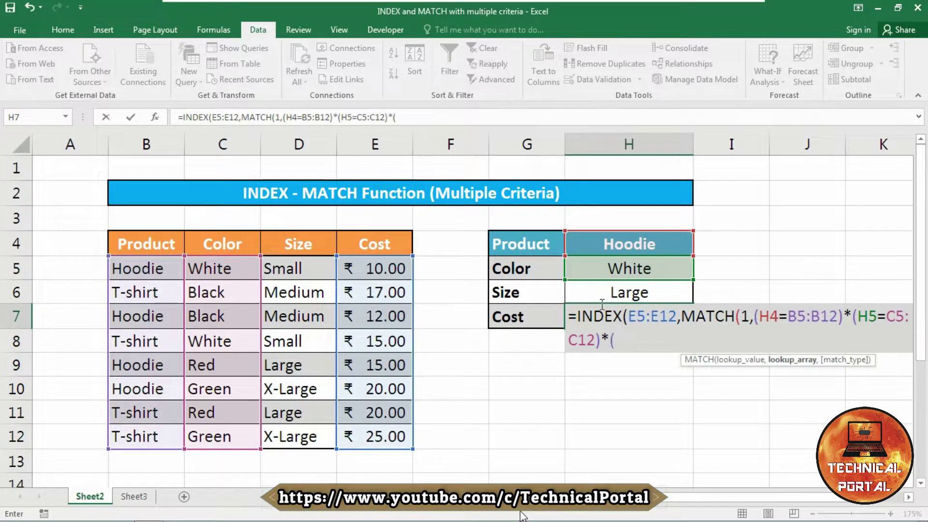
- Add (H6=D5:D12), close with match type 0, and enter it as an array formula
left_click(624, 292)
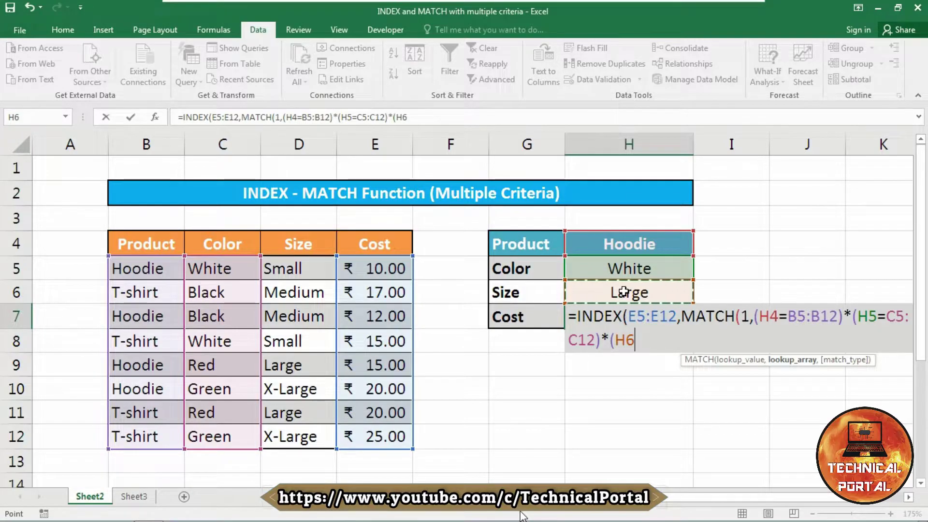
type("=")
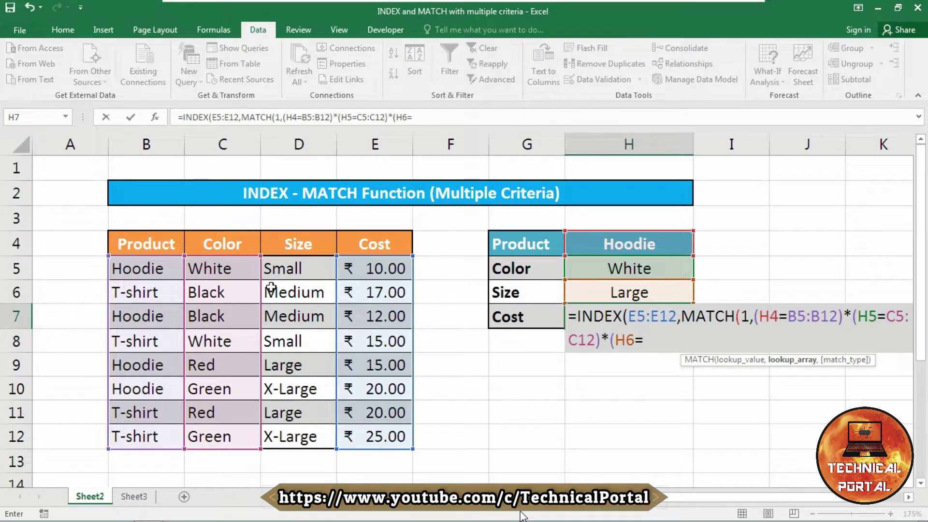
left_click_drag(290, 268, 288, 432)
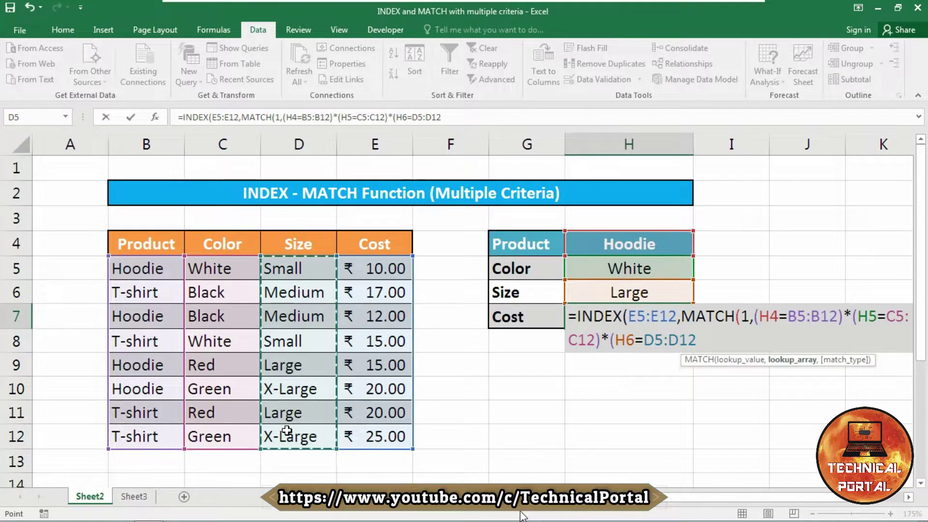
type(")")
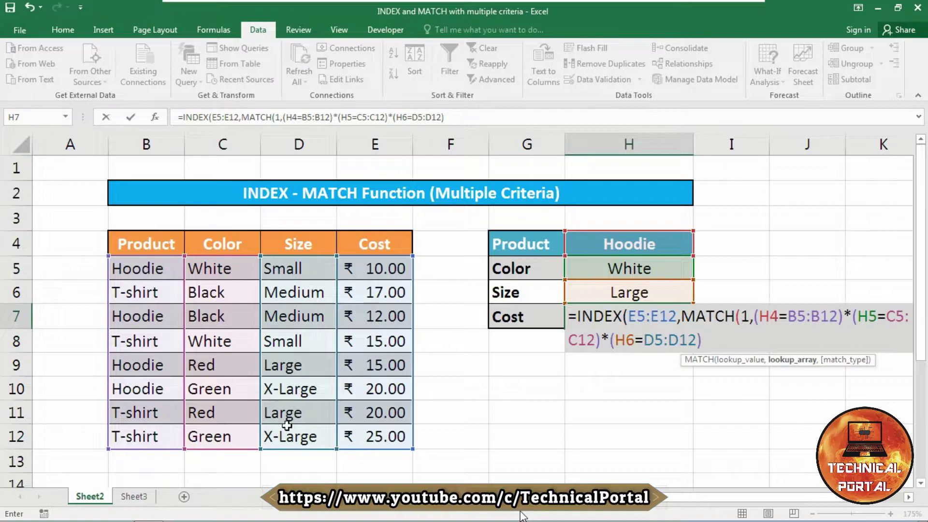
type(",")
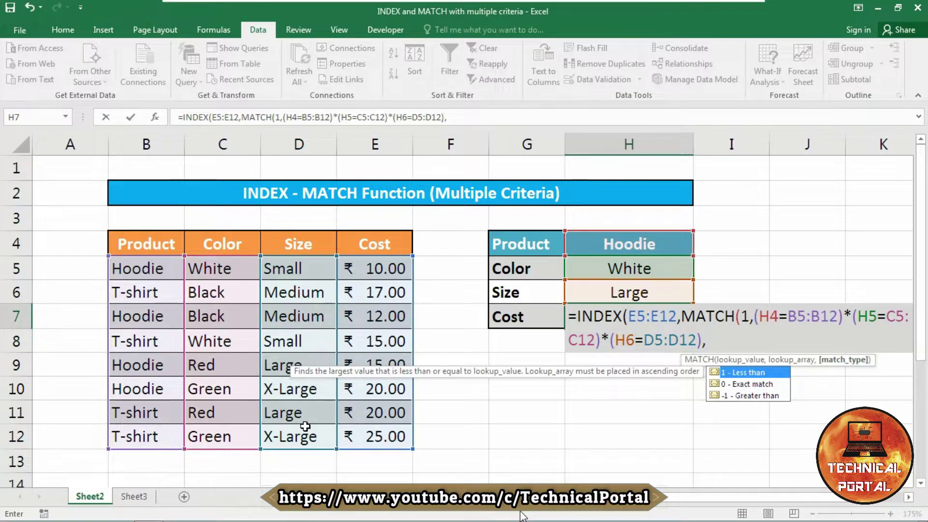
type("0))")
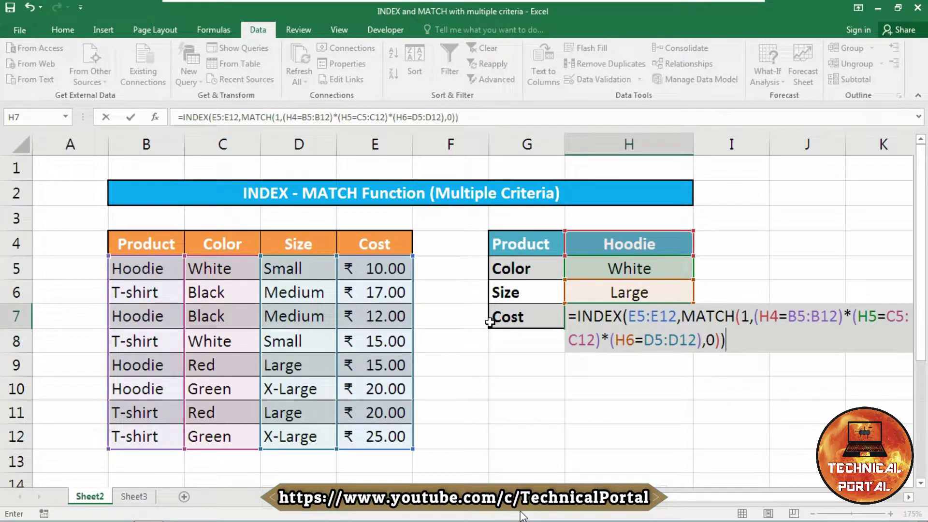
key("ctrl+shift+Return")
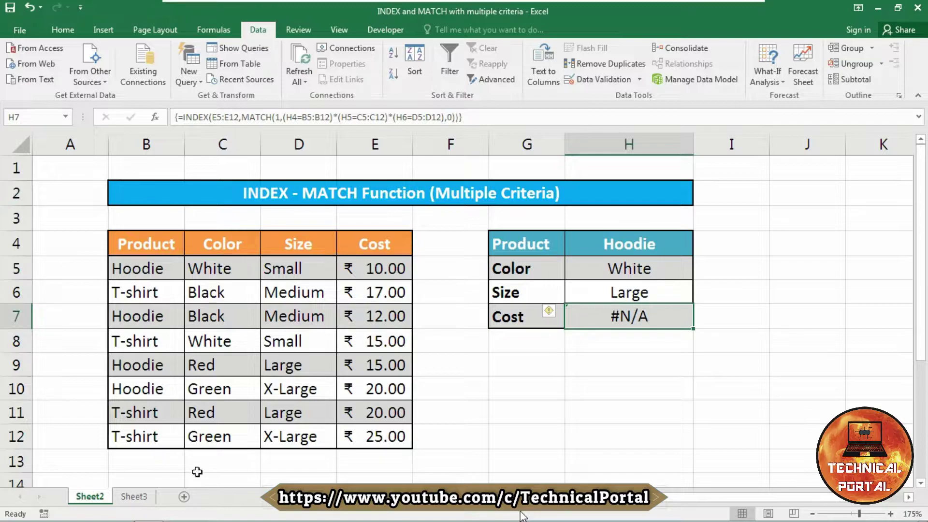
- Wrap H7's lookup in IFERROR with fallback "Not Available" and re-enter it as an array formula
double_click(674, 317)
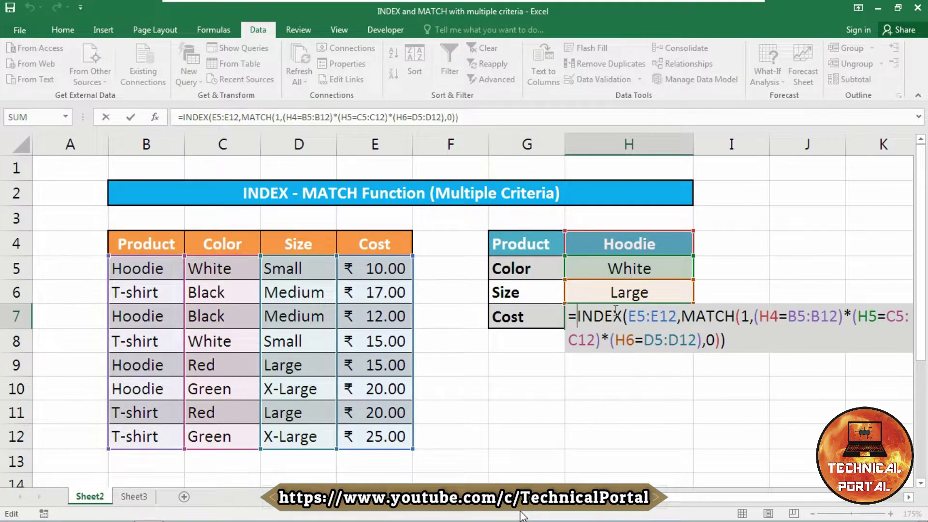
type("ife")
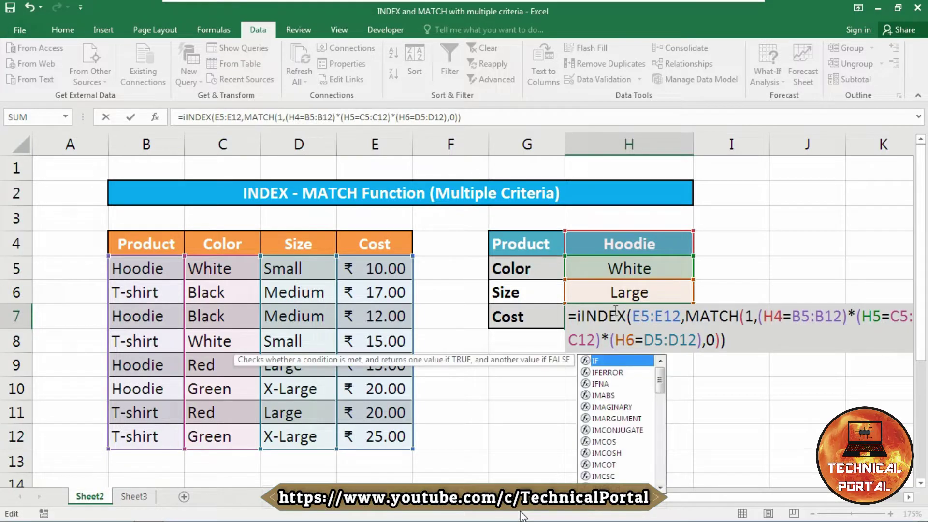
key("Tab")
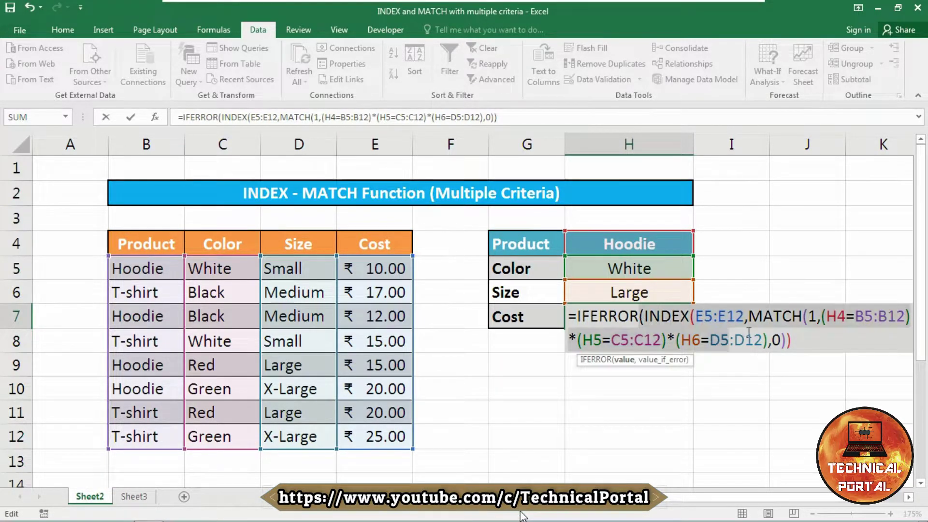
left_click(786, 340)
left_click(802, 339)
type(",")
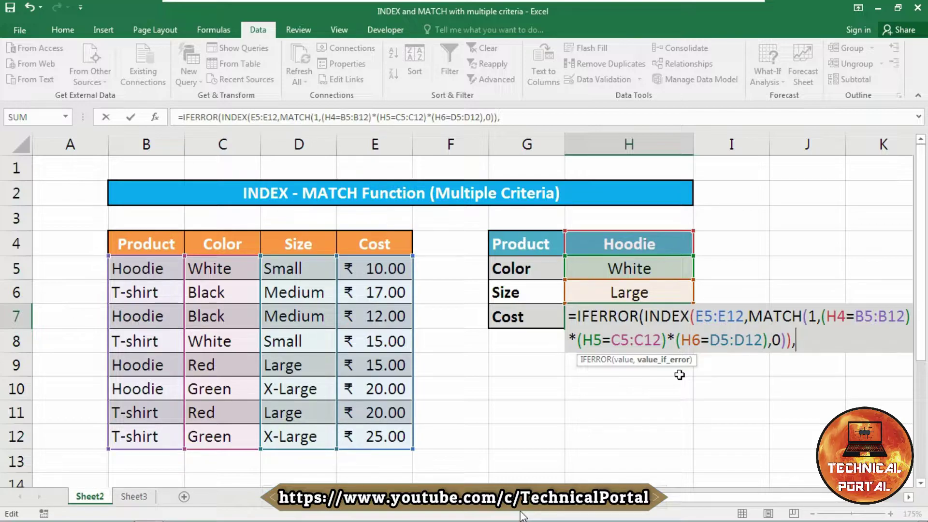
type("\"Not ")
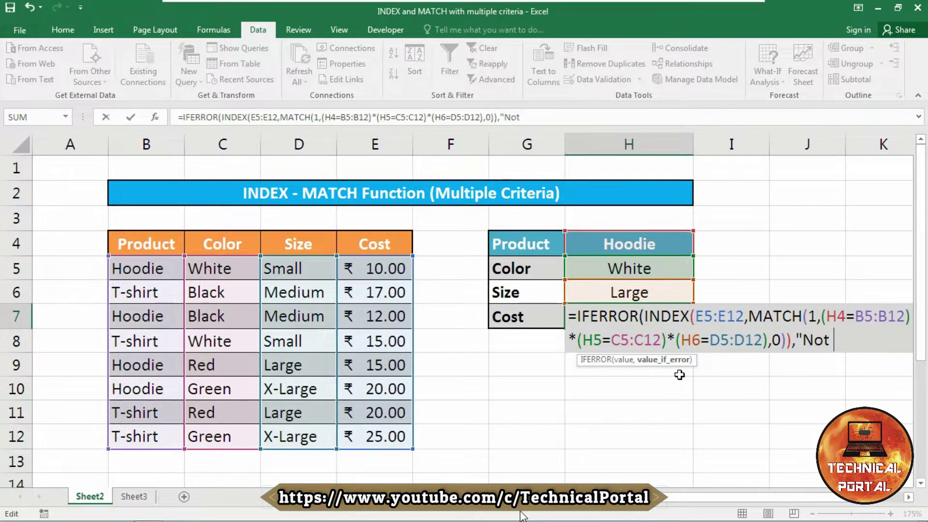
type("Available\"")
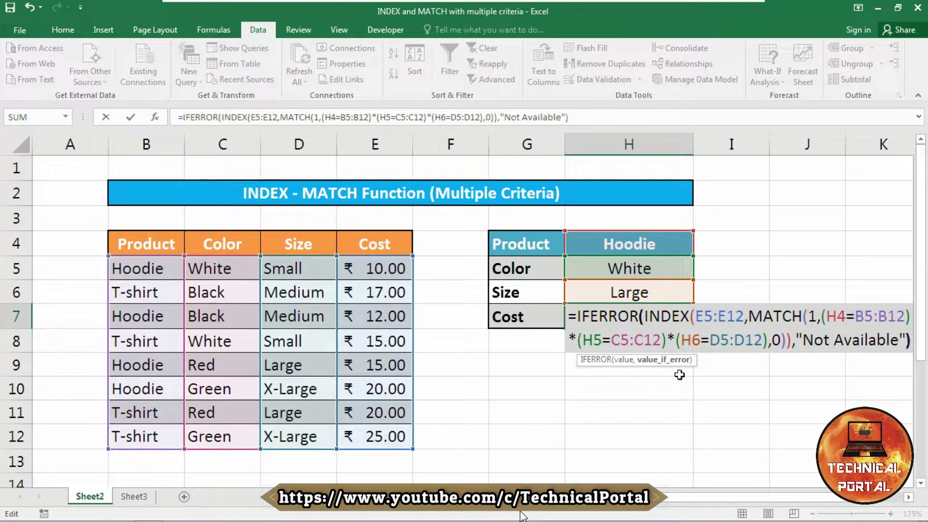
key("ctrl+shift+Return")
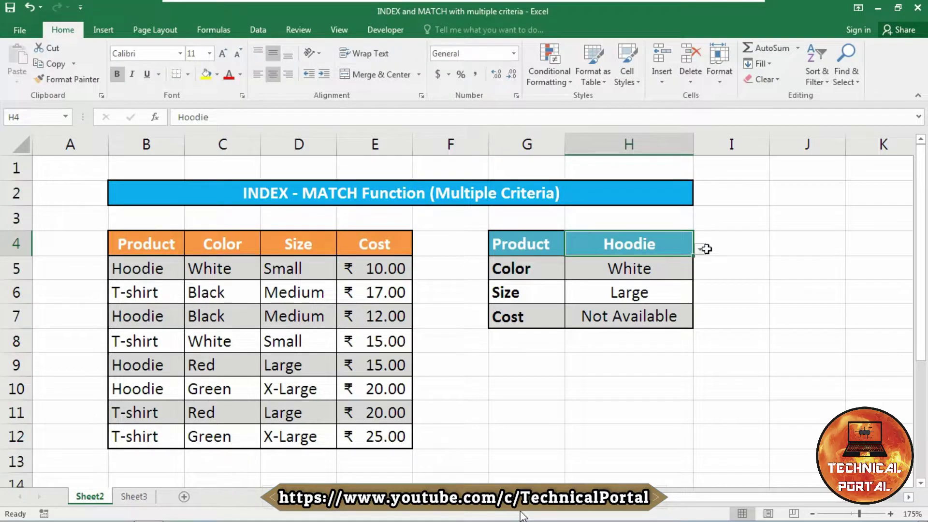
- Test the lookup by choosing T-shirt, Black and Medium from the dropdowns
left_click(700, 249)
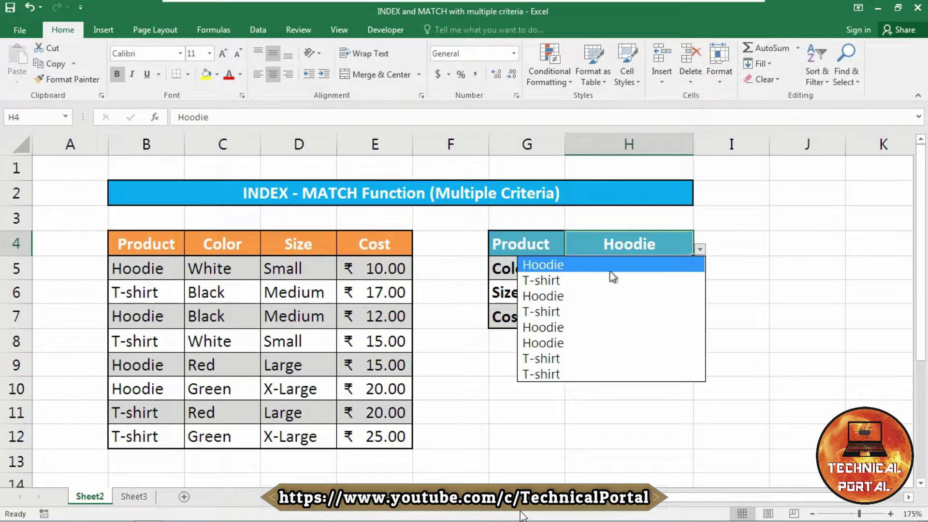
left_click(572, 280)
left_click(674, 270)
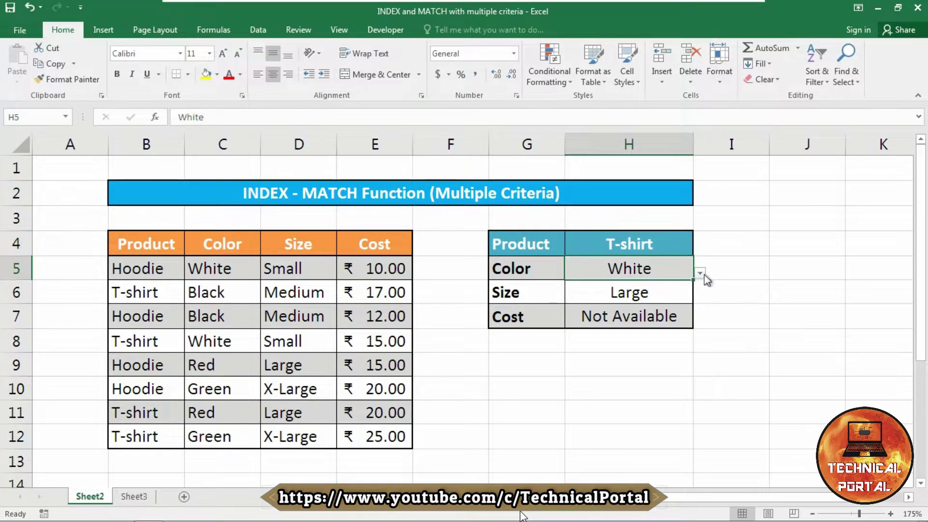
left_click(701, 273)
left_click(598, 309)
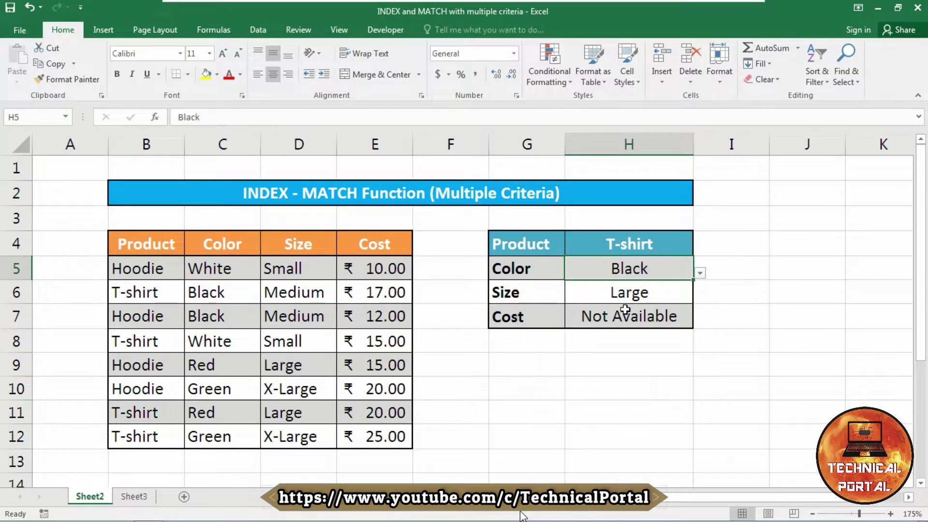
left_click(671, 295)
left_click(700, 297)
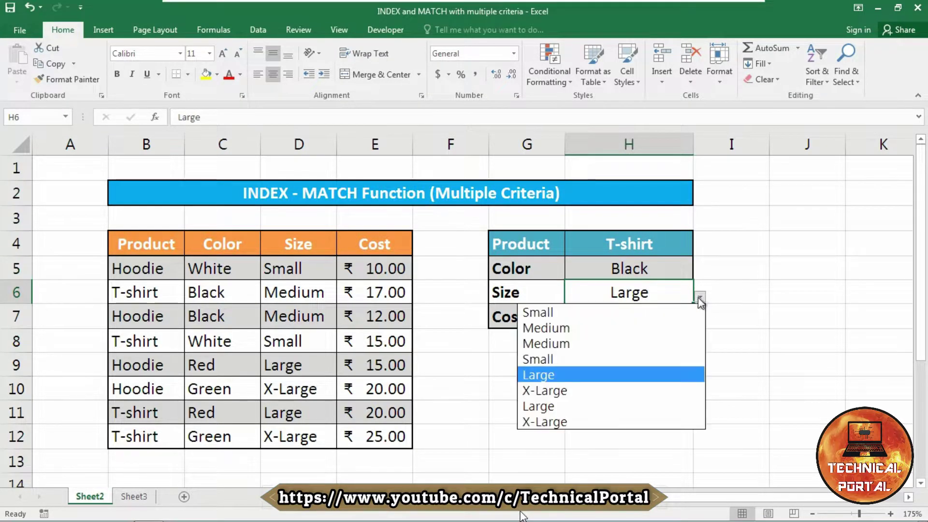
left_click(571, 380)
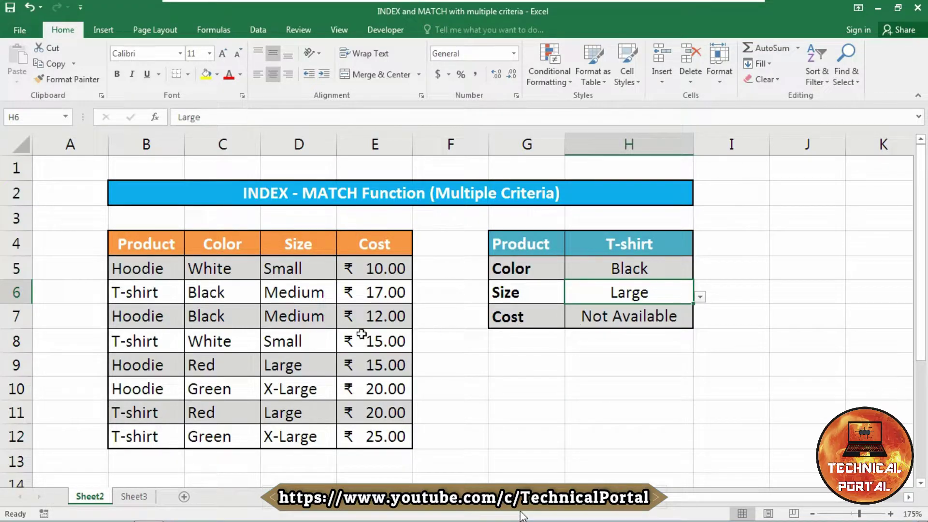
left_click(663, 268)
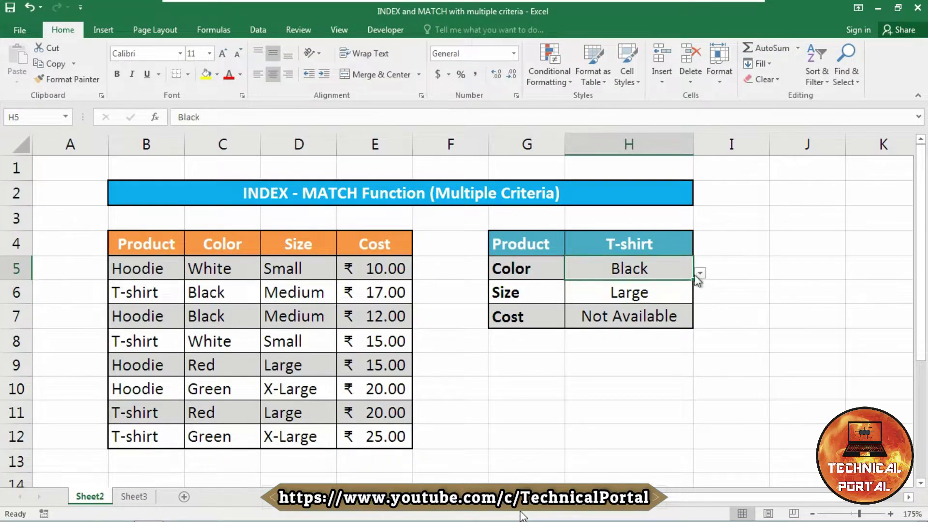
left_click(669, 294)
left_click(699, 298)
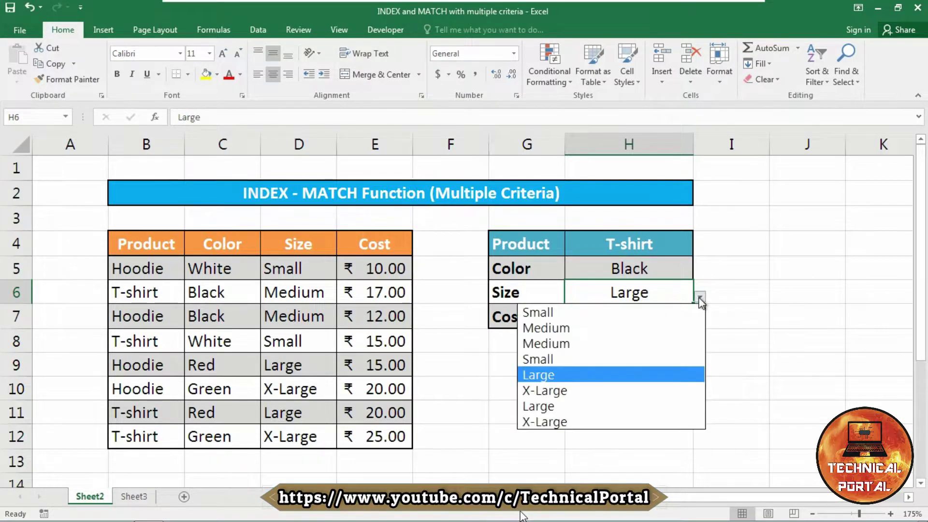
left_click(607, 332)
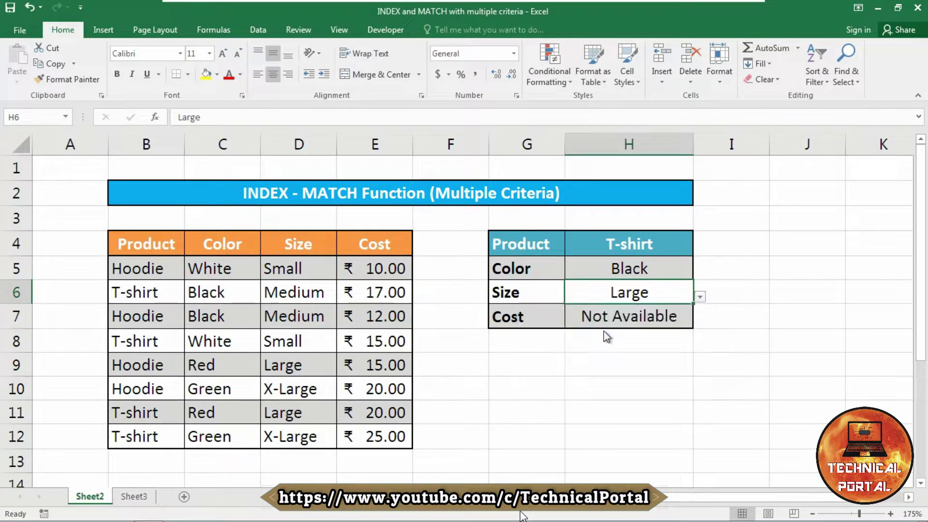
- Match H7 to the Cost column's currency format, so it shows ₹ 17.00
left_click(652, 317)
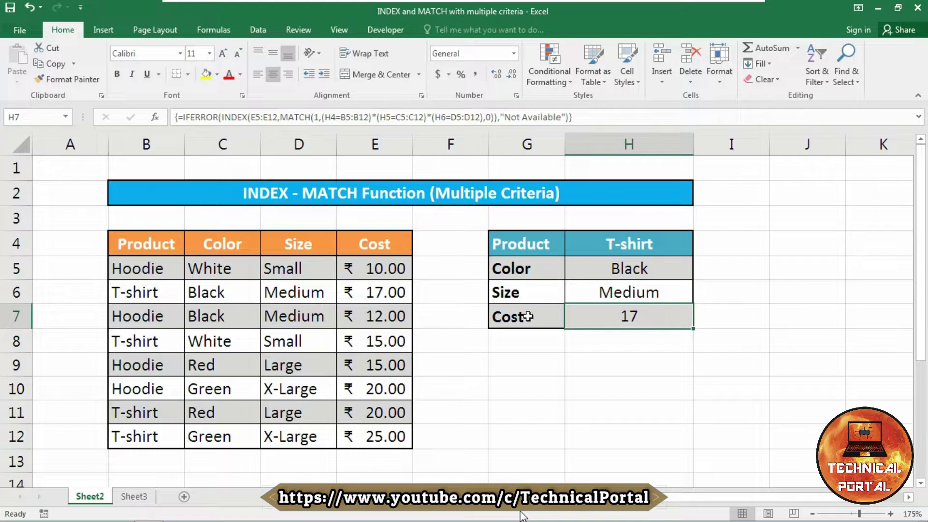
left_click(386, 274)
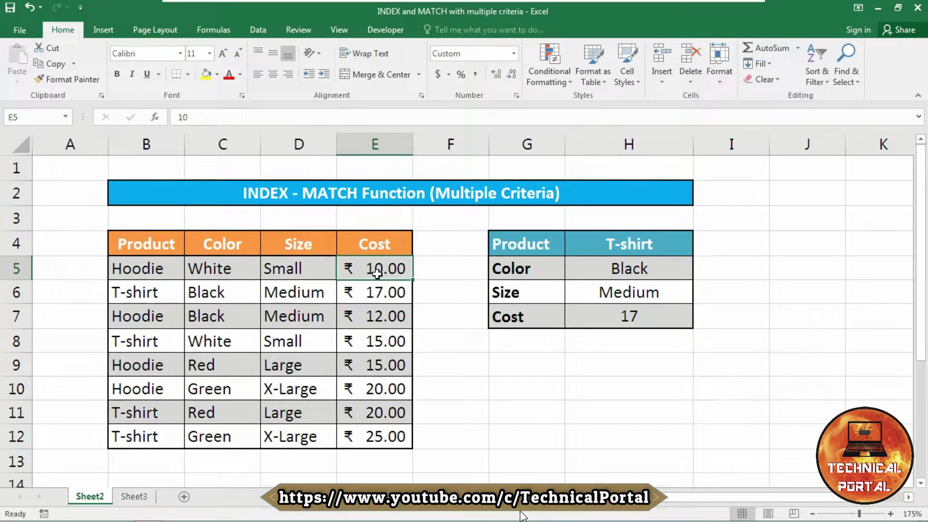
left_click(643, 314)
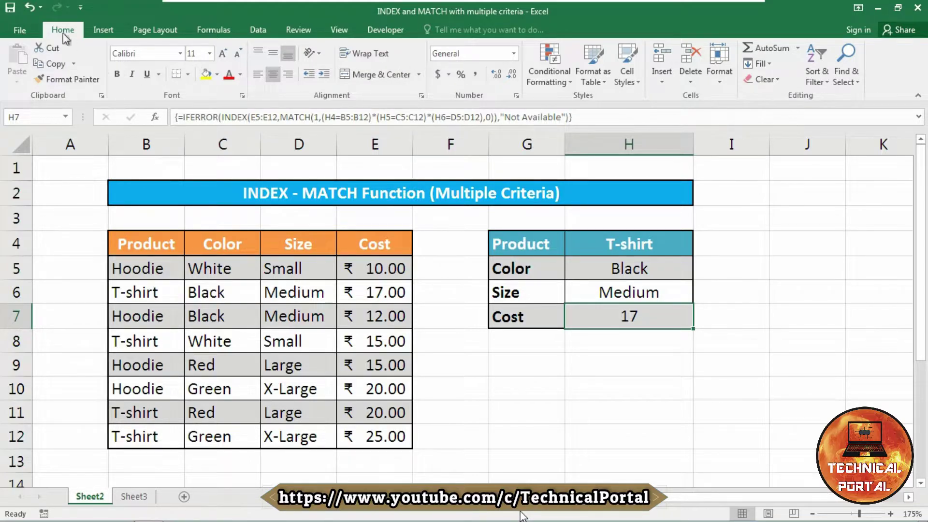
left_click(439, 77)
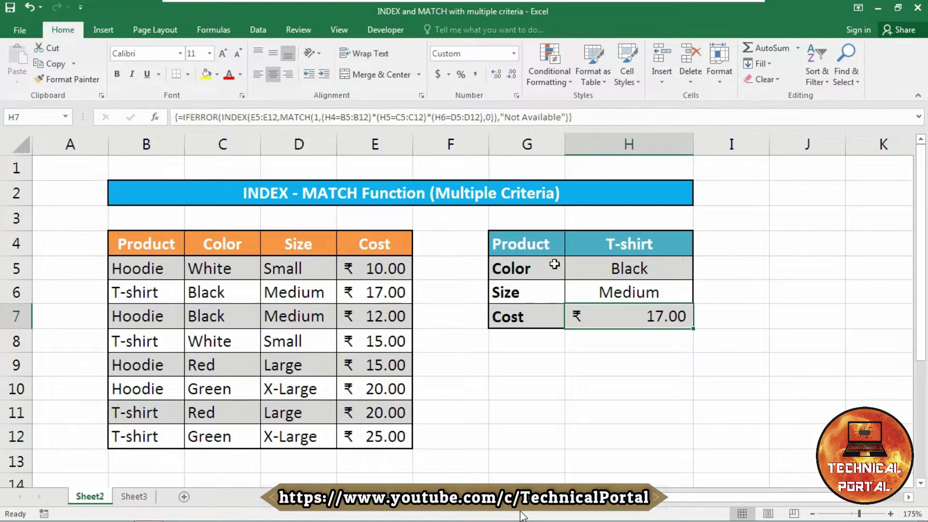
double_click(617, 315)
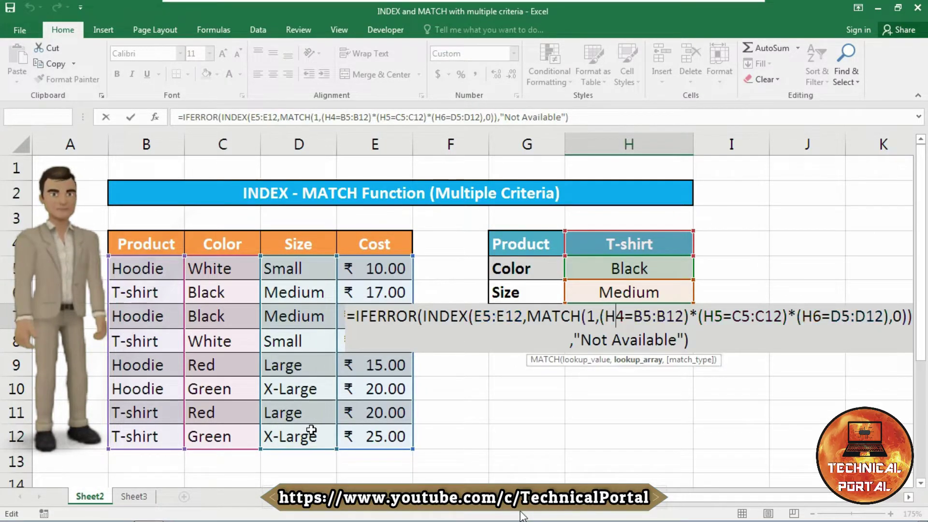
key("ctrl+shift+Return")
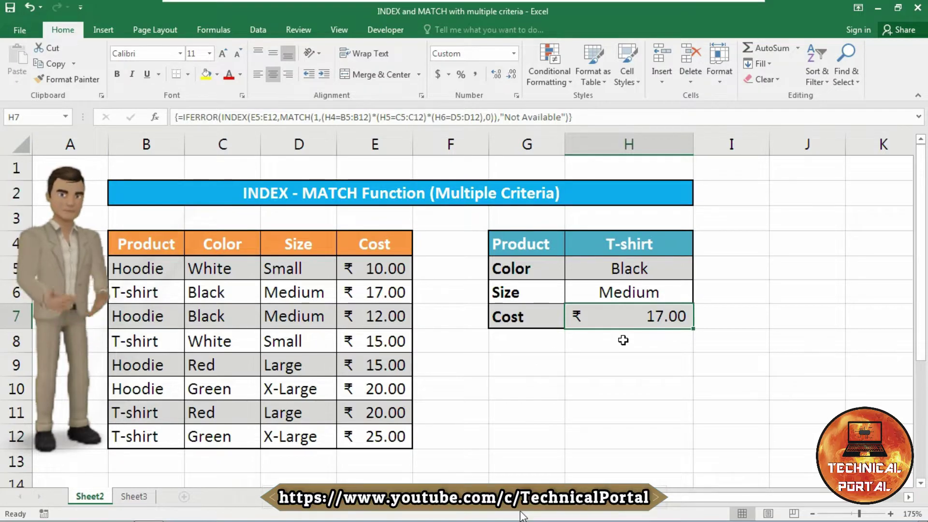
- Change the Color in H5 to Green, so Cost shows Not Available
left_click(636, 270)
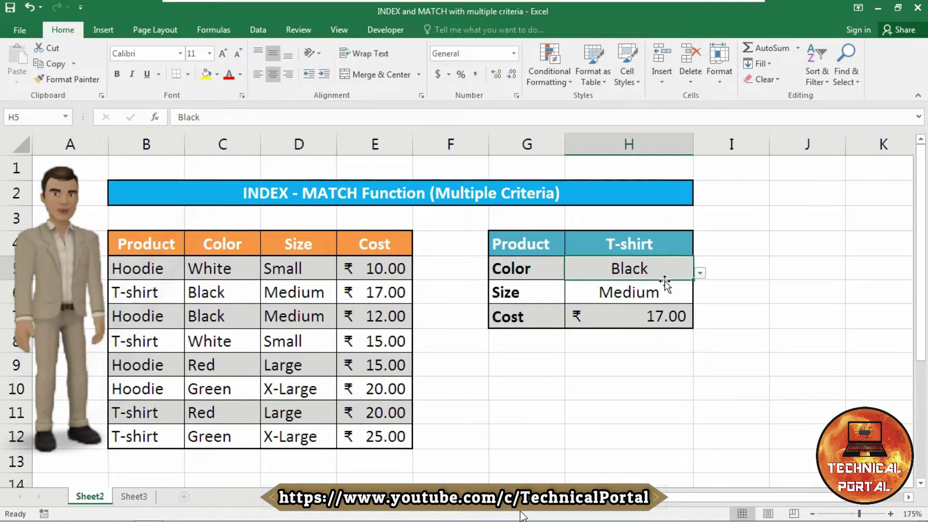
left_click(700, 274)
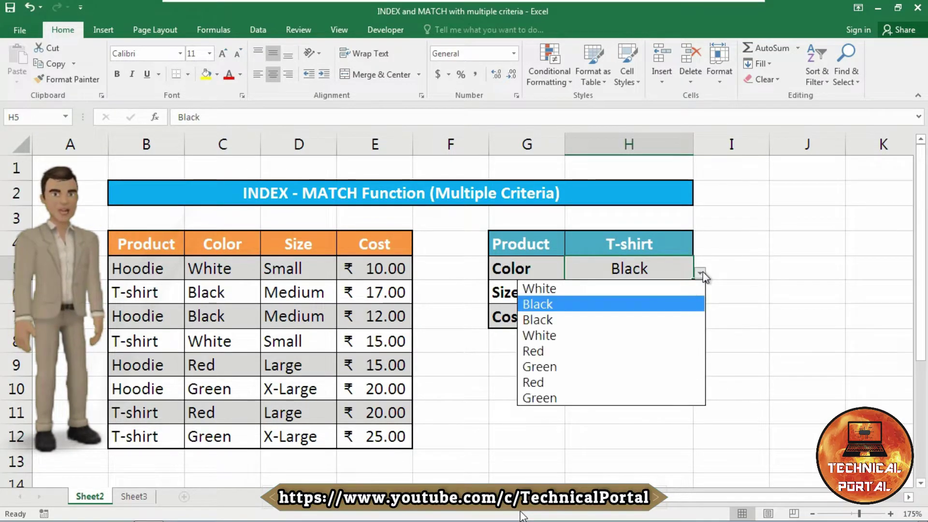
left_click(578, 398)
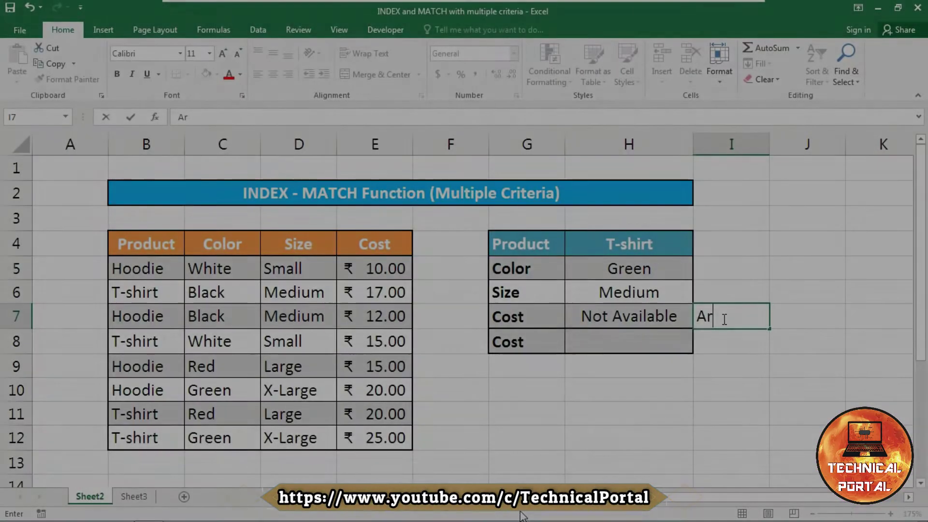
- Label the Cost rows Array in I7 and Non Array in I8
type("y")
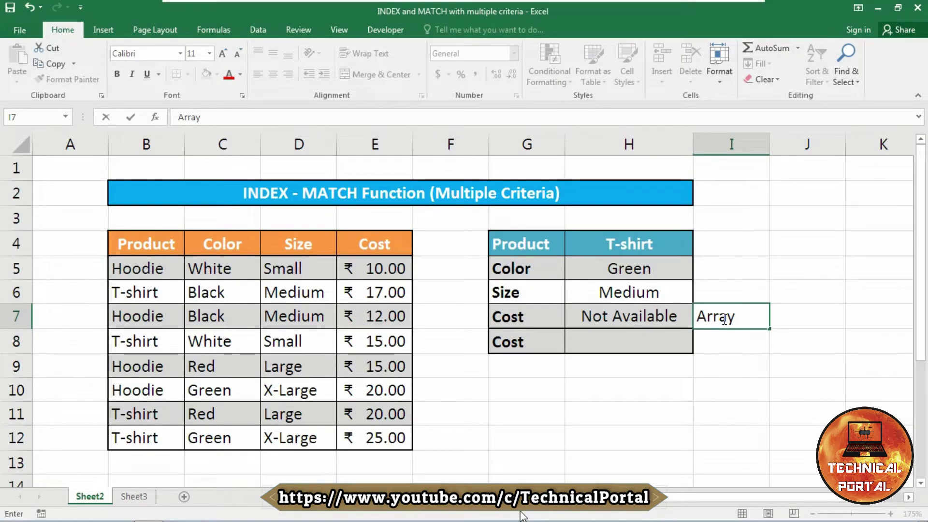
key("Return")
type("Non Array")
key("Left")
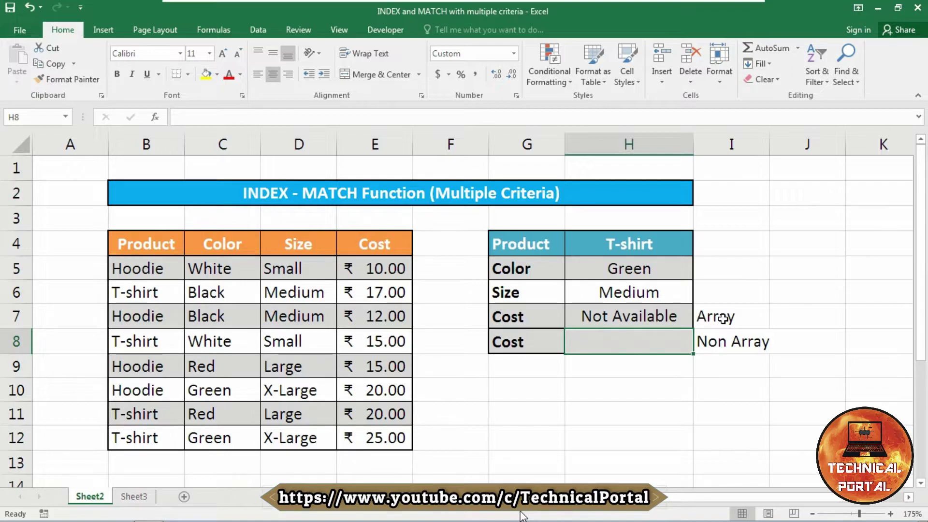
- Start H8's non-array formula as =INDEX(E5:E12,MATCH(1,INDEX((
type("=")
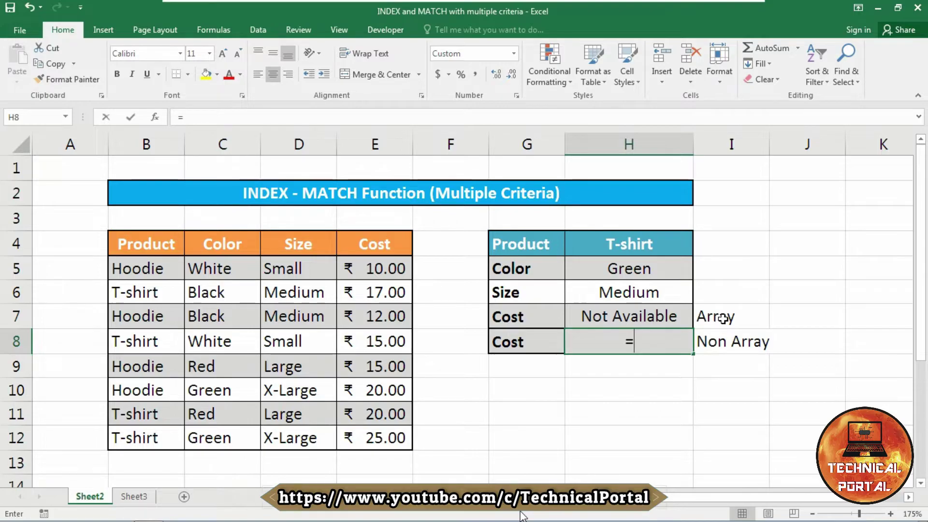
type("inde")
key("Tab")
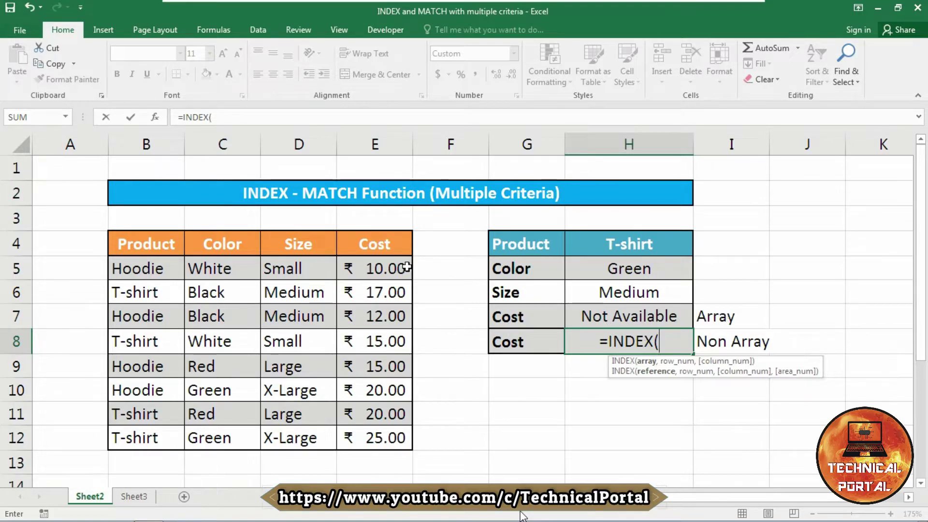
left_click_drag(393, 267, 373, 431)
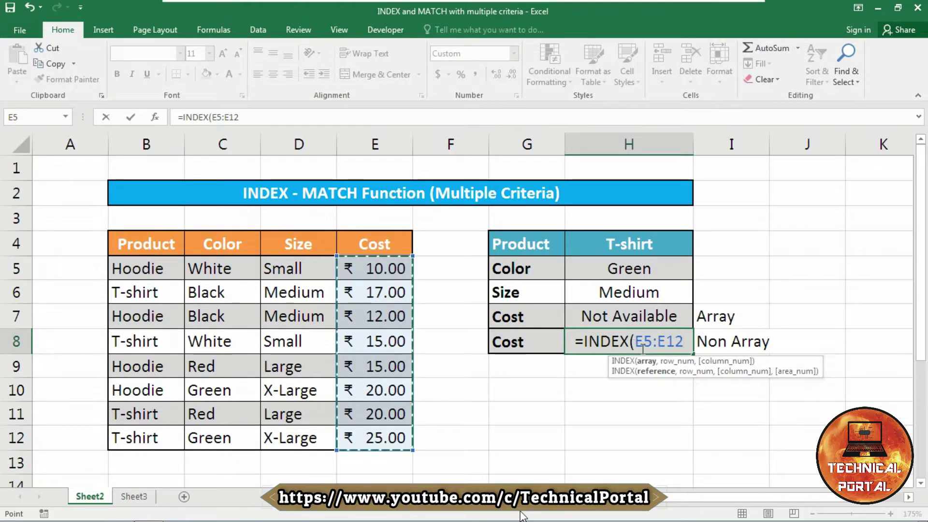
type(",")
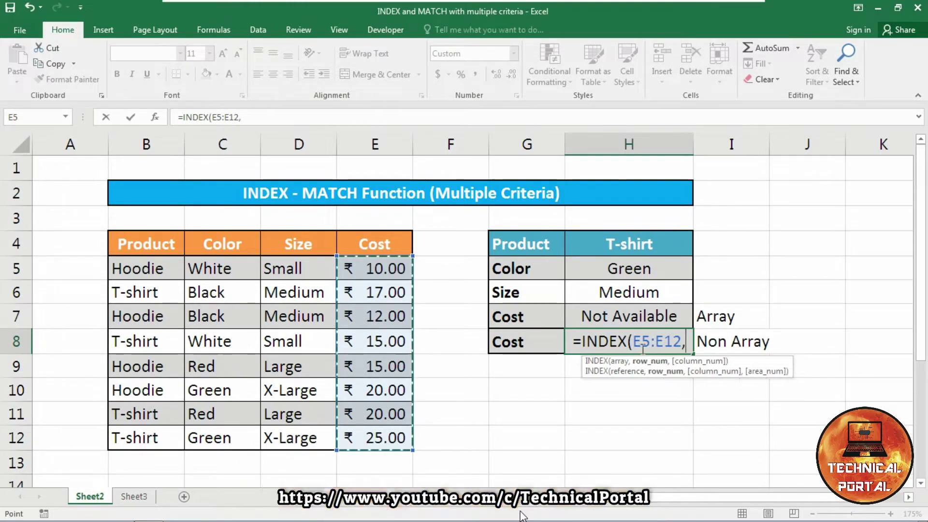
left_click(640, 350)
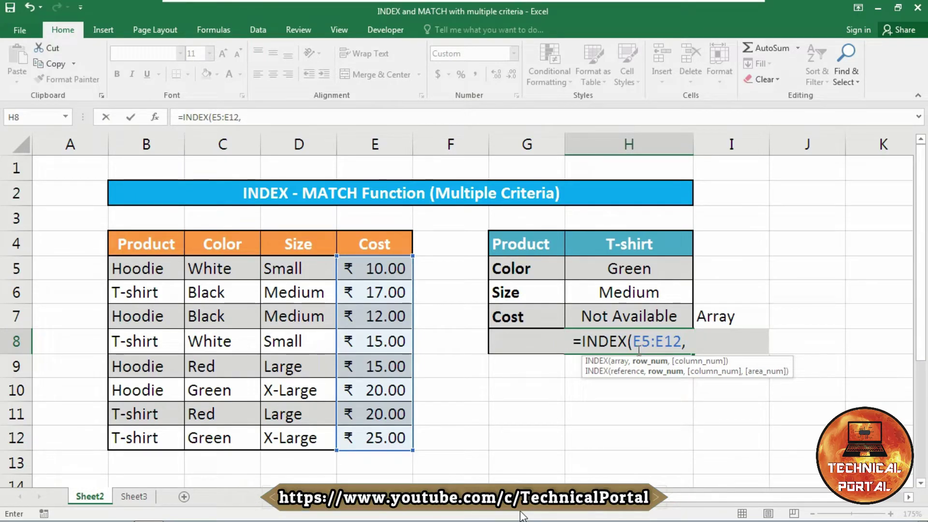
type("match")
key("Tab")
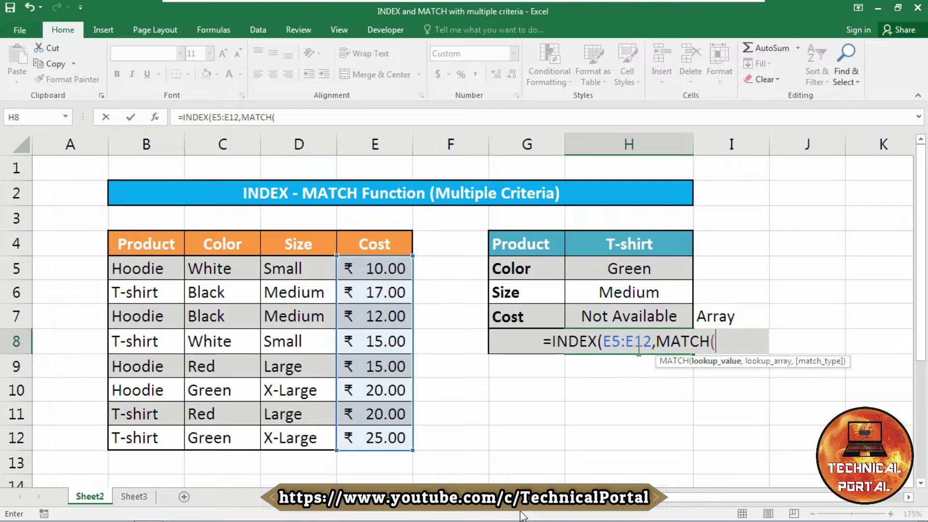
type("1,")
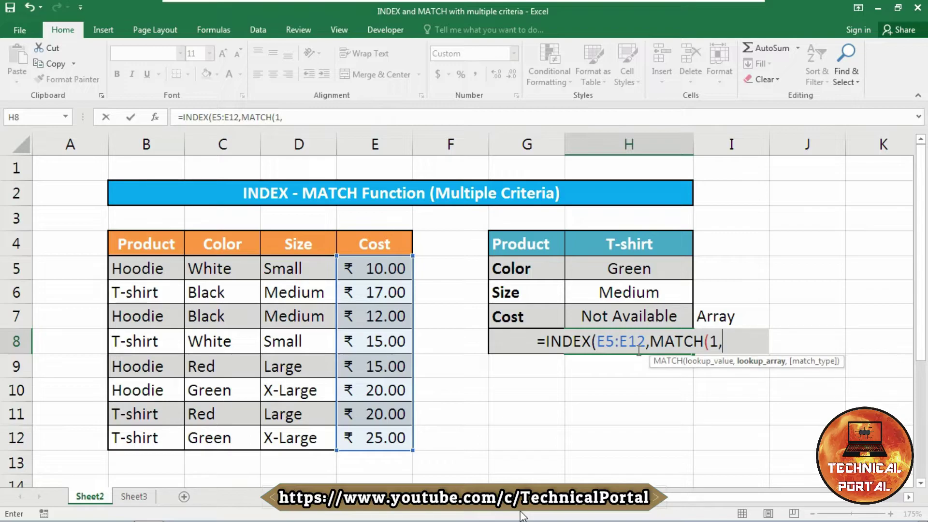
type("inde")
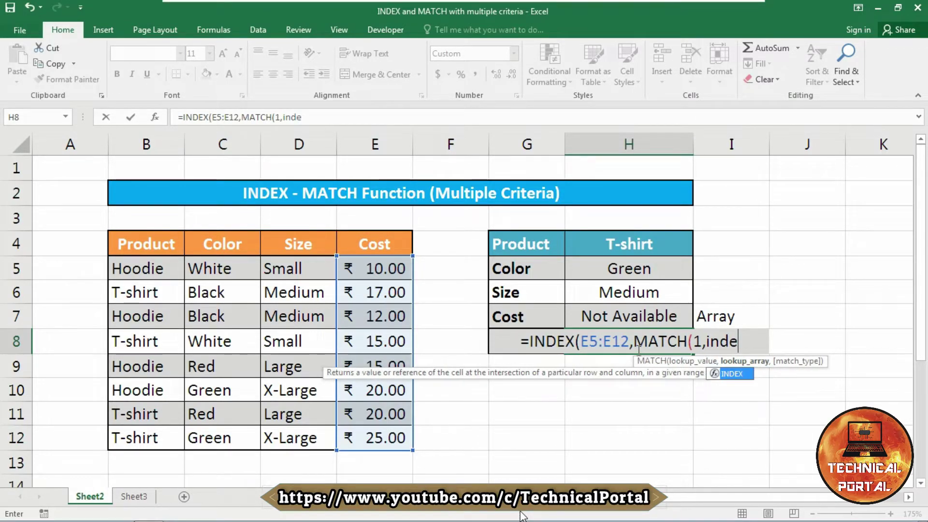
key("Tab")
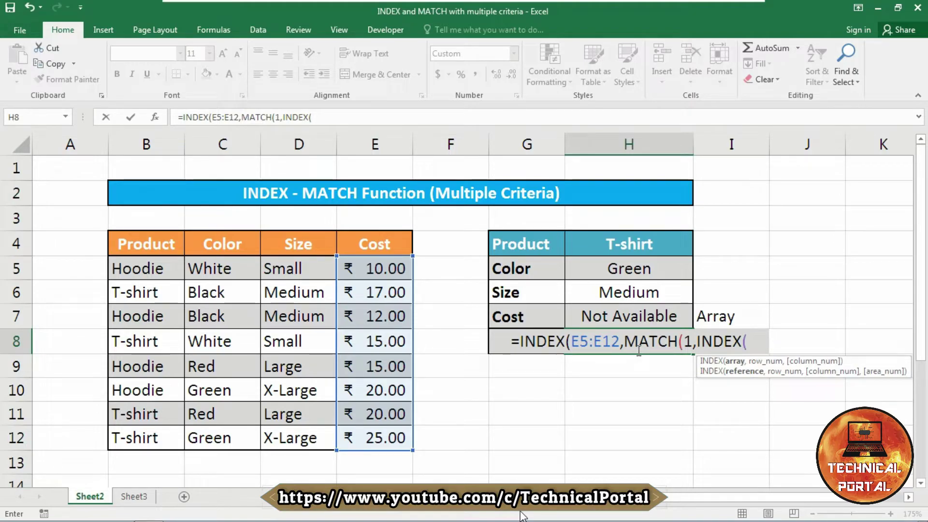
type("(")
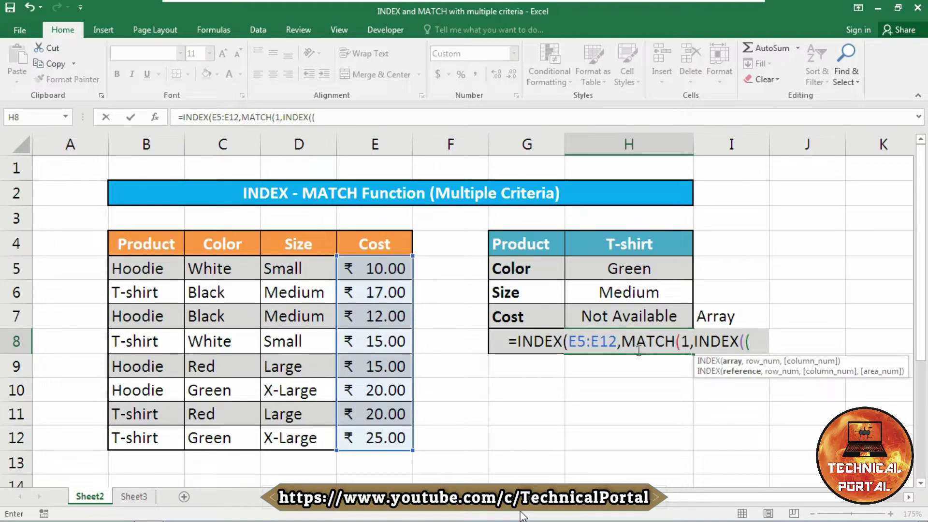
- Add the conditions (H4=B5:B12)*(H5=C5:C12)* inside the inner INDEX
left_click(630, 246)
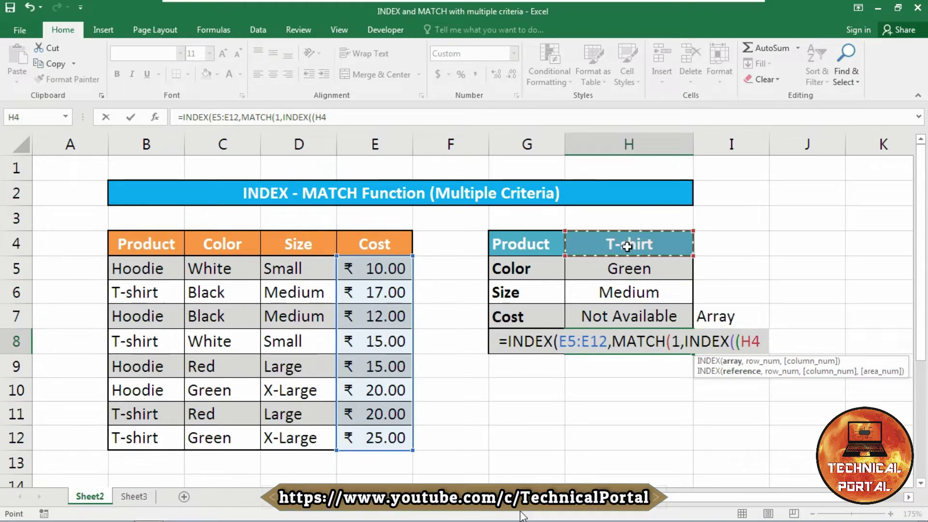
type("=")
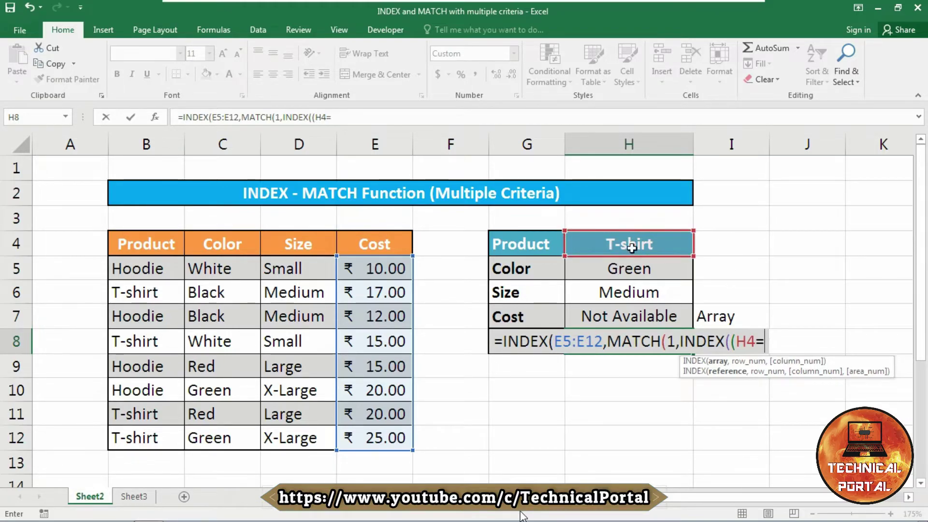
left_click_drag(157, 269, 144, 435)
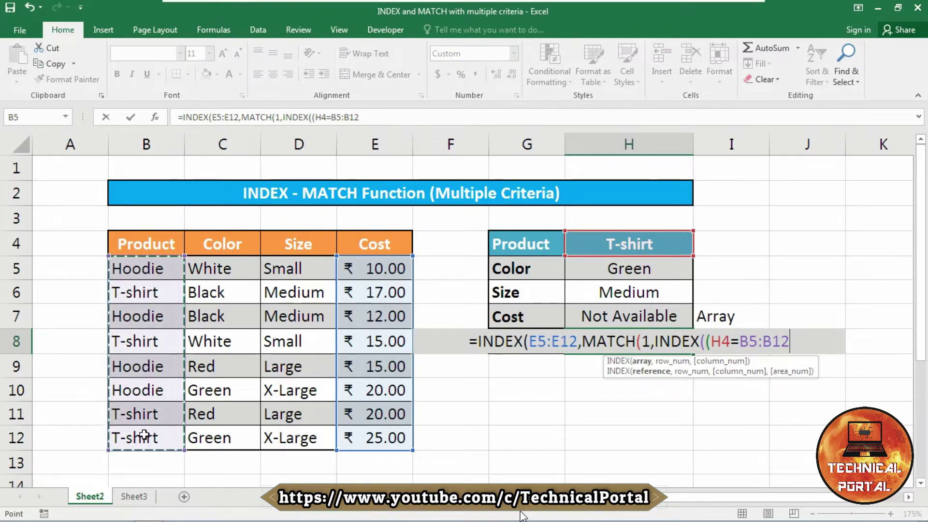
type(")*")
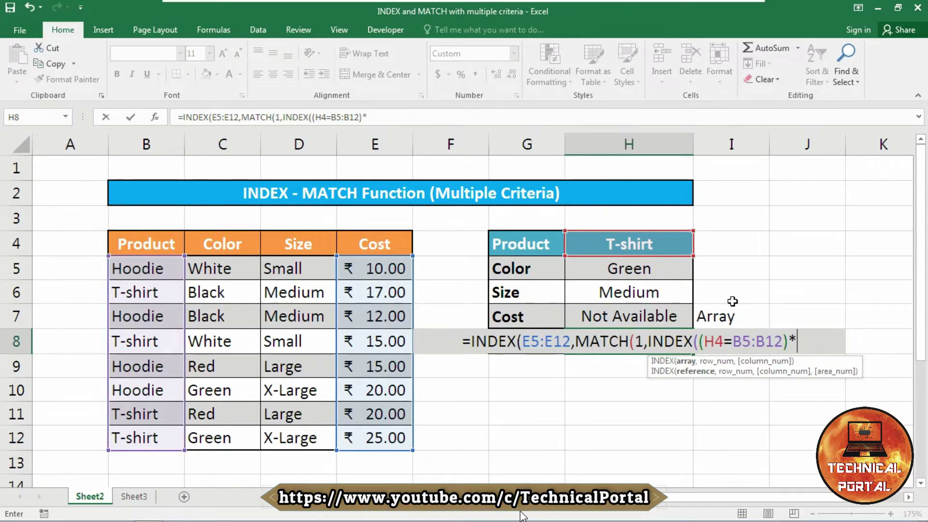
type("(")
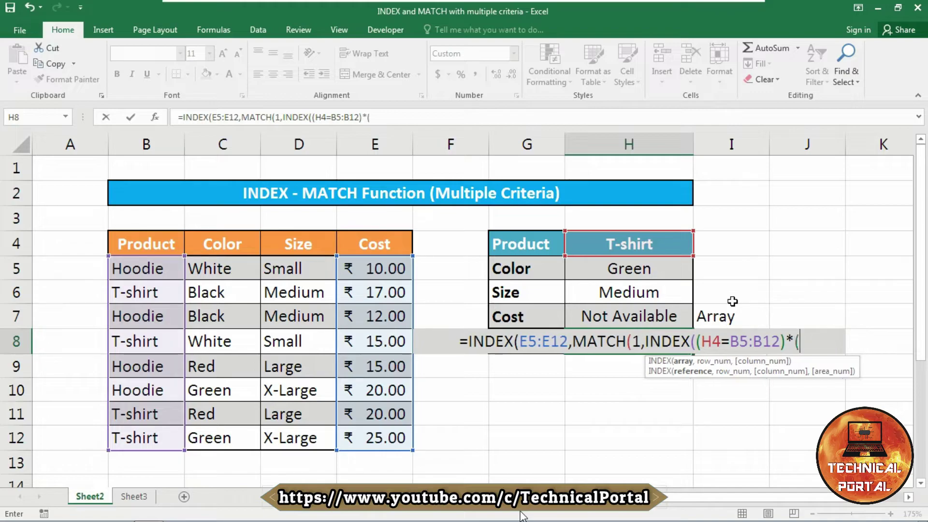
left_click(652, 266)
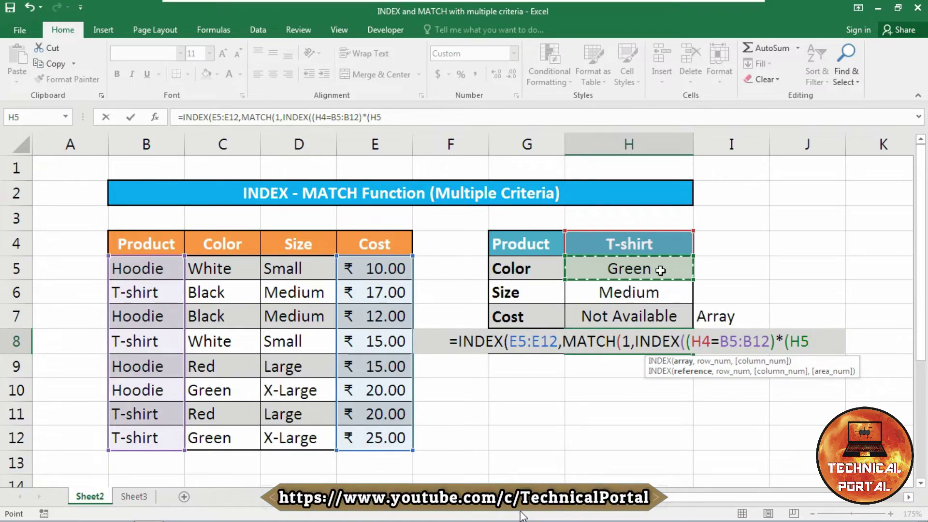
type("=")
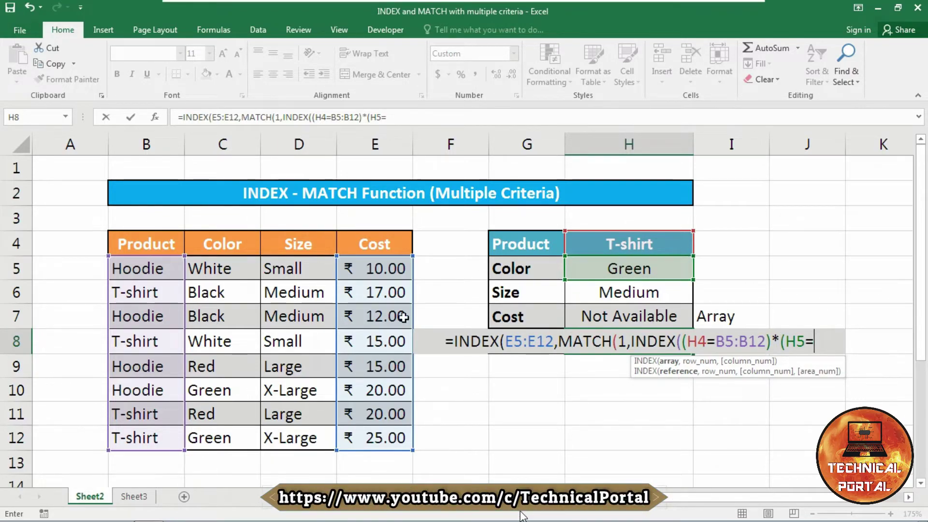
left_click_drag(223, 276, 206, 438)
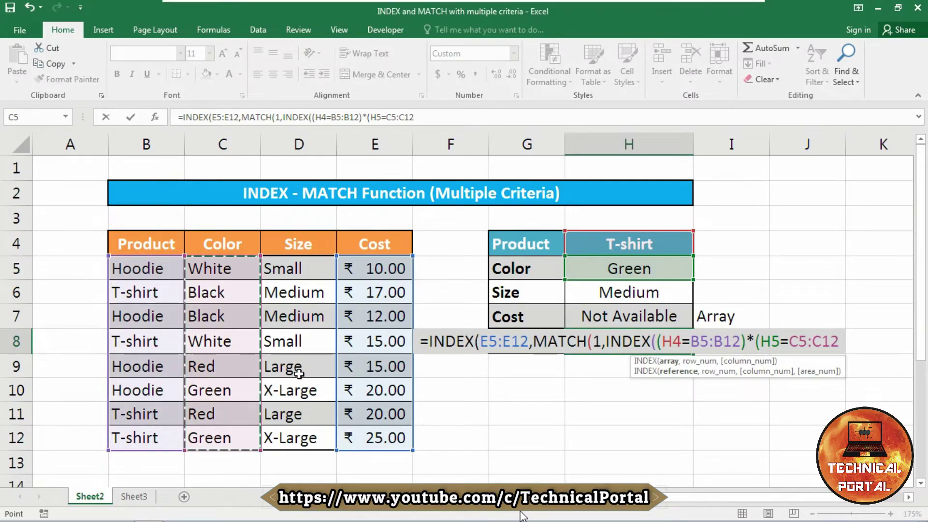
type(")*")
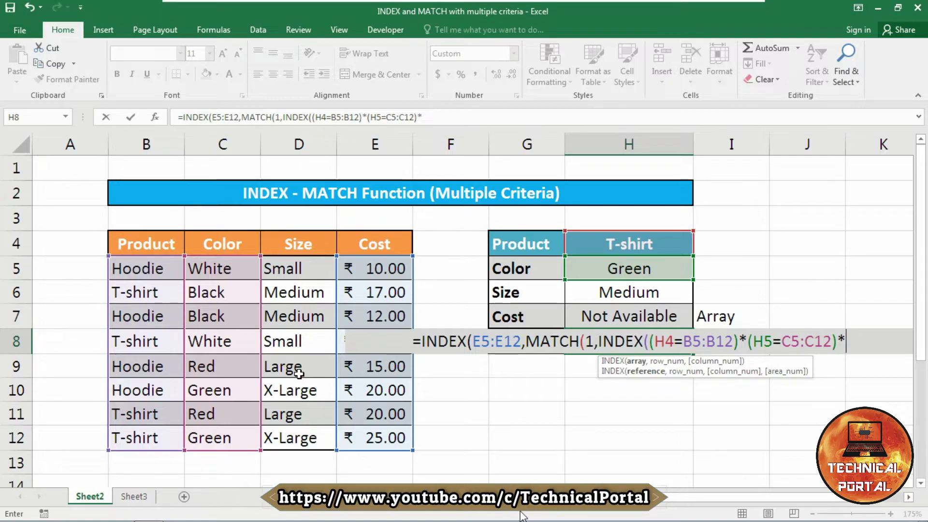
type("(")
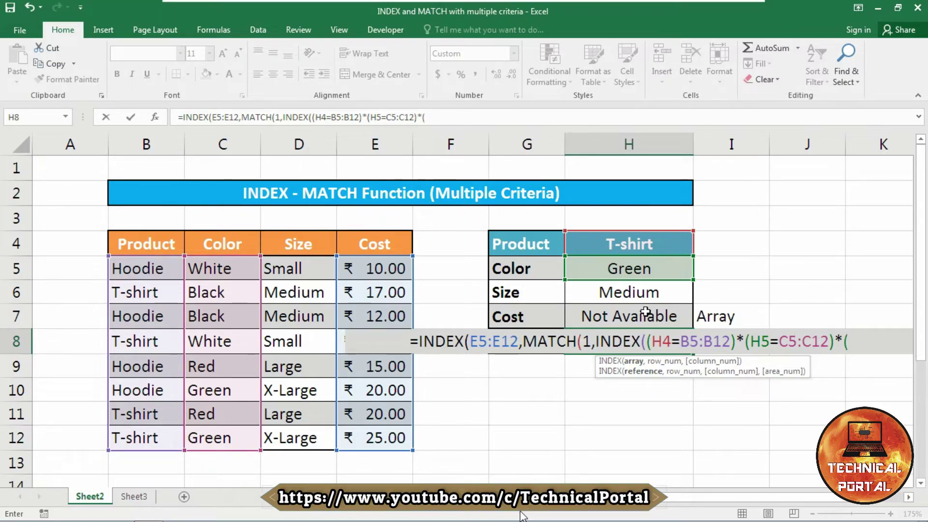
- Add the size condition (H6=D5:D12) and close the formula with ,0,1),0)
left_click(608, 293)
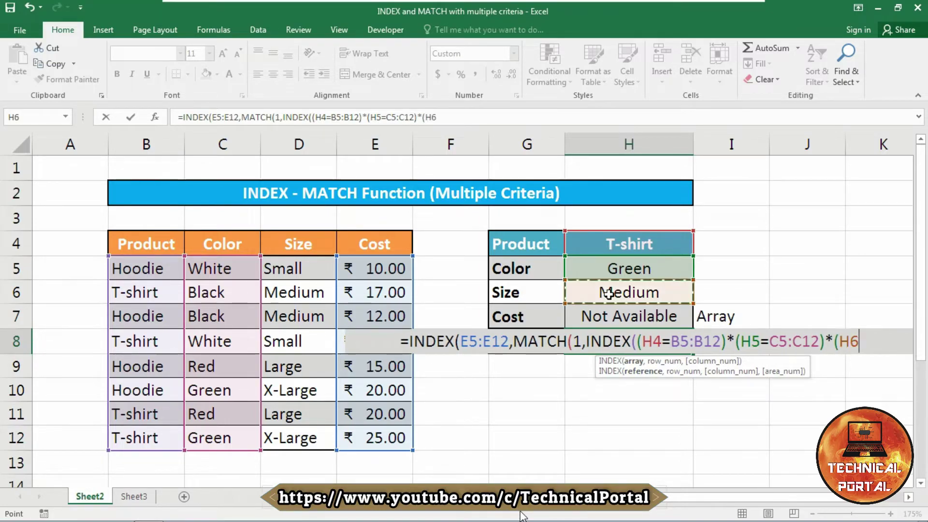
type("=")
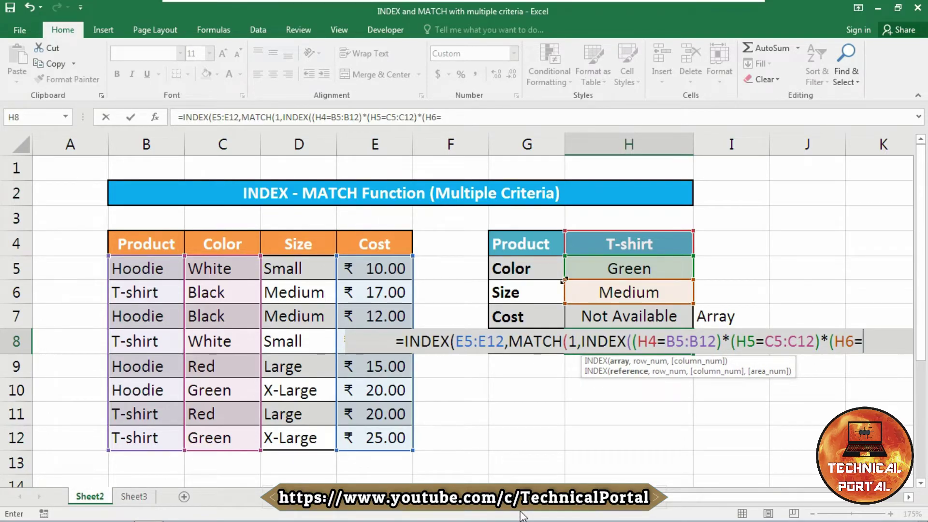
left_click_drag(289, 268, 290, 430)
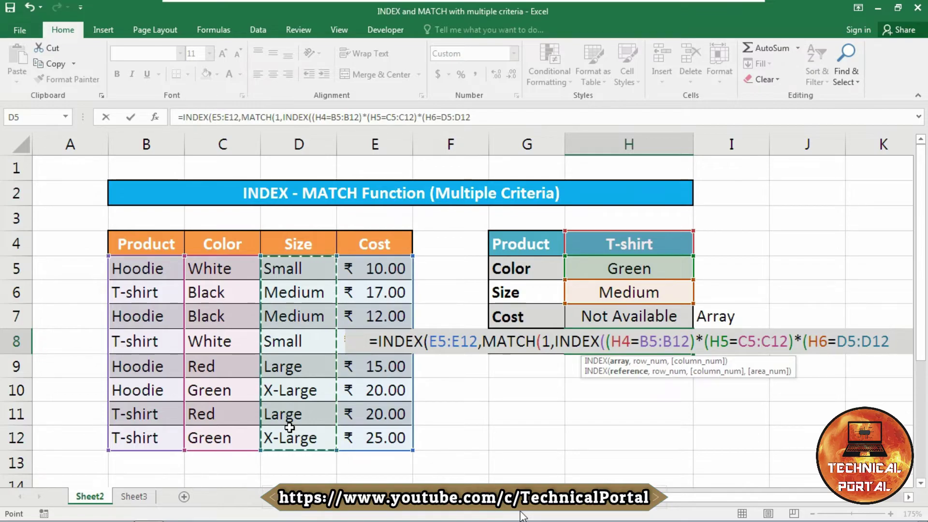
type("),")
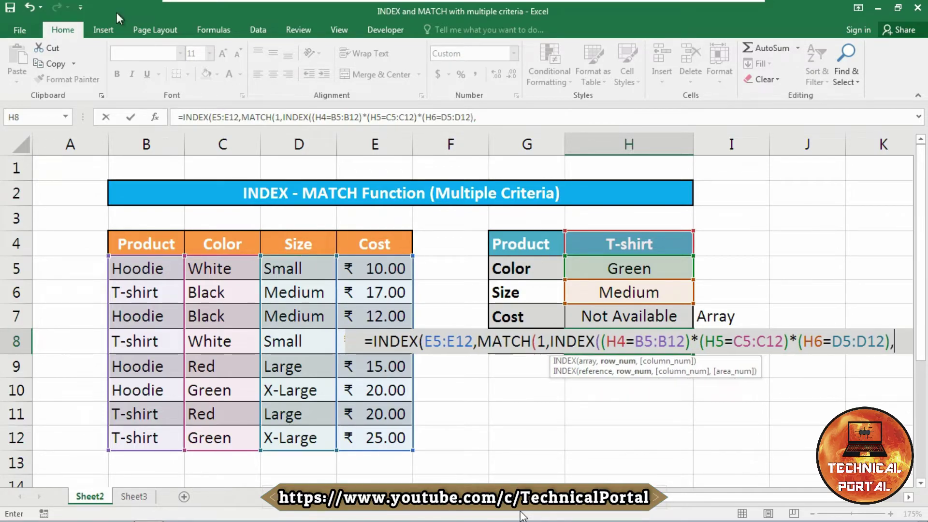
type("0,1")
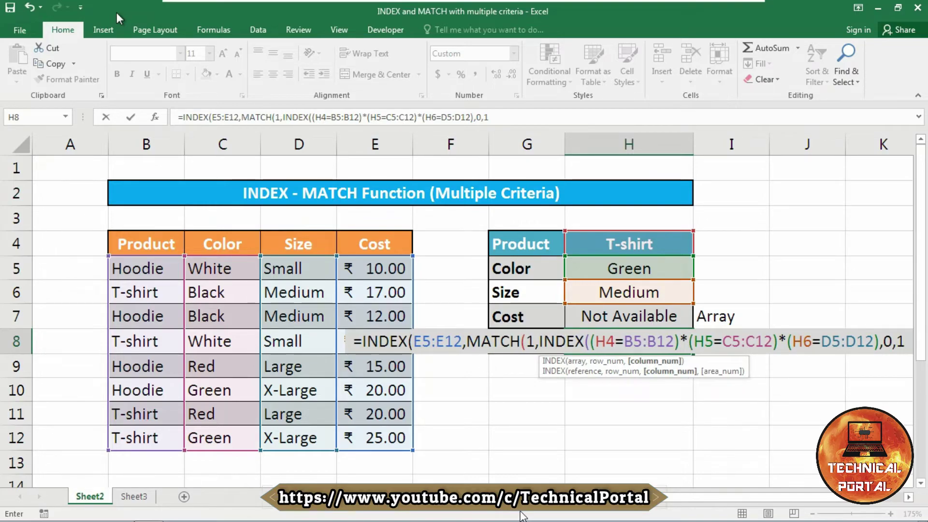
type(")")
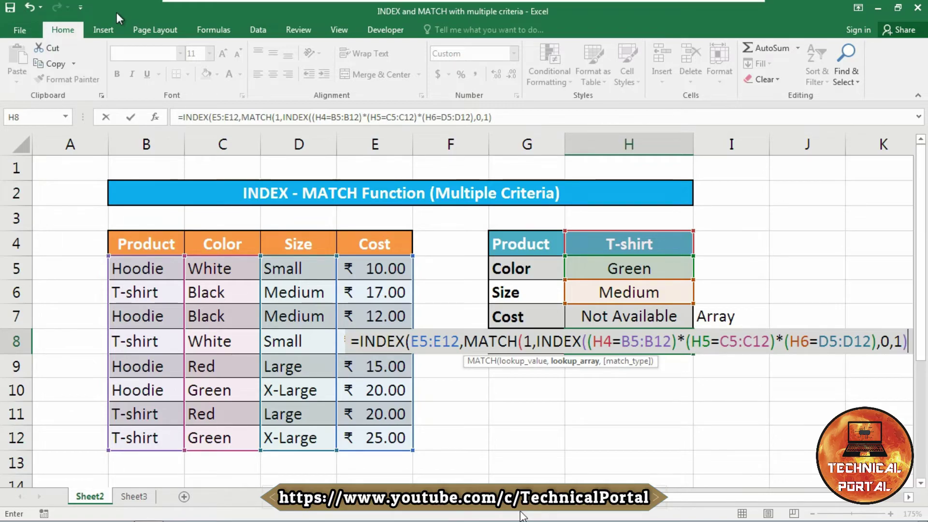
type(",")
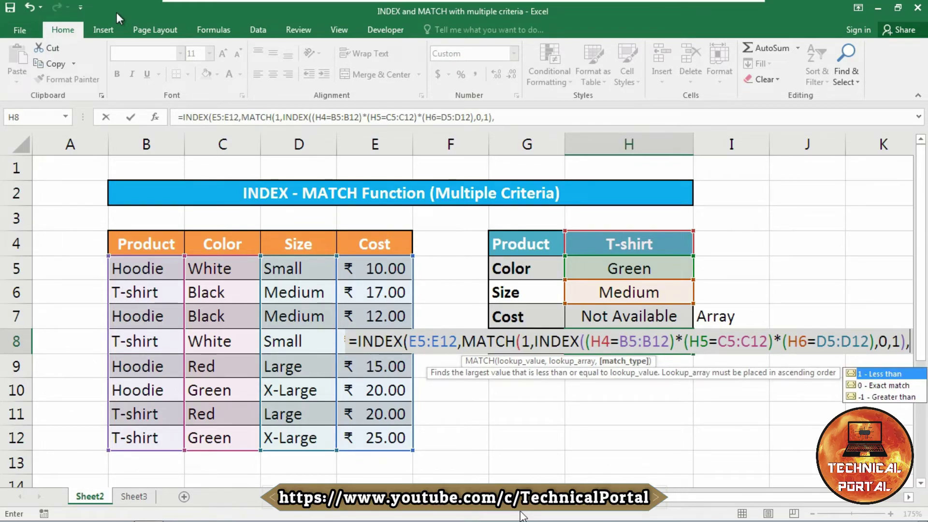
type("0")
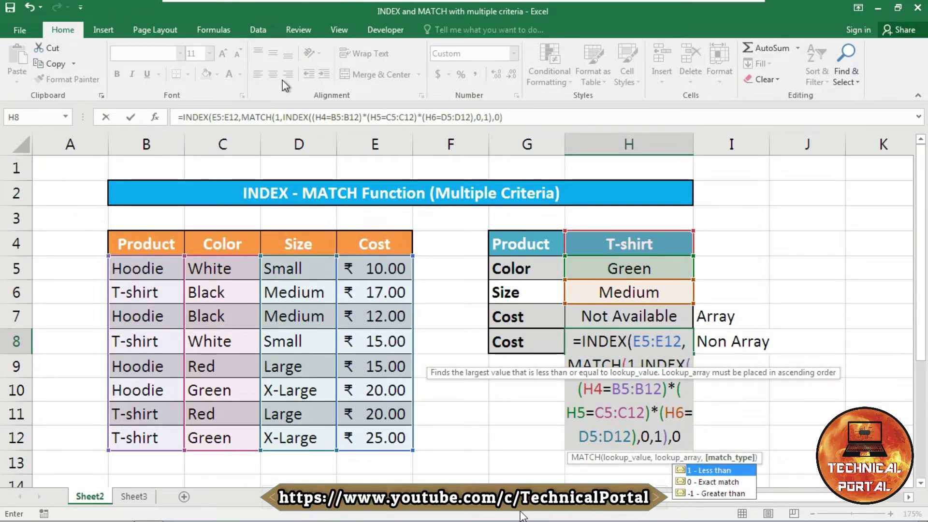
type(")")
- Commit the non-array INDEX-MATCH formula in H8, which shows #N/A, and reopen it for editing
key("Return")
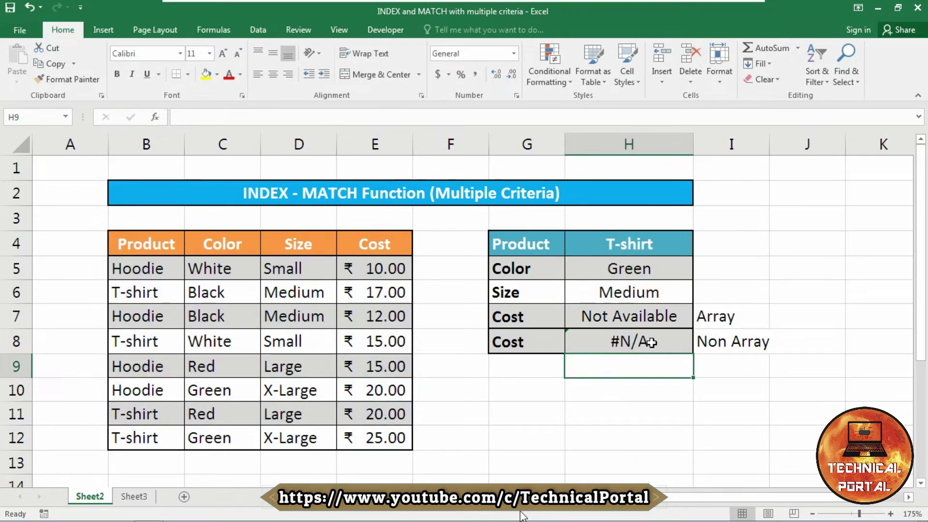
left_click(611, 339)
double_click(612, 339)
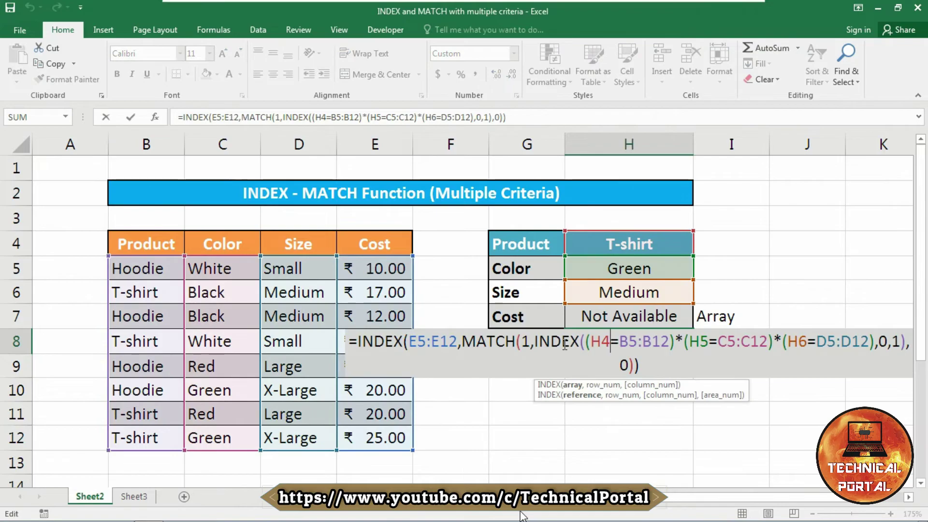
left_click(359, 342)
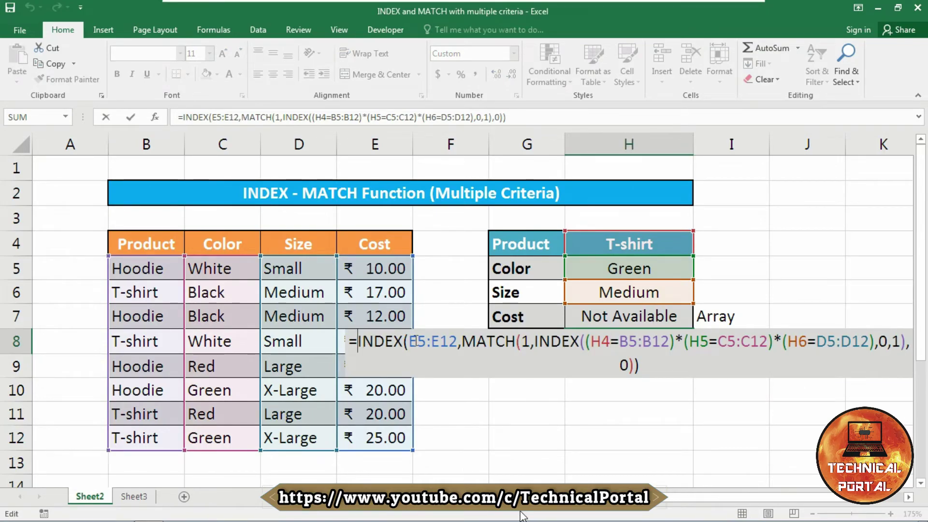
- Wrap H8's formula in IFERROR with "Not Available" as the fallback value
type("ife")
key("Tab")
left_click(676, 459)
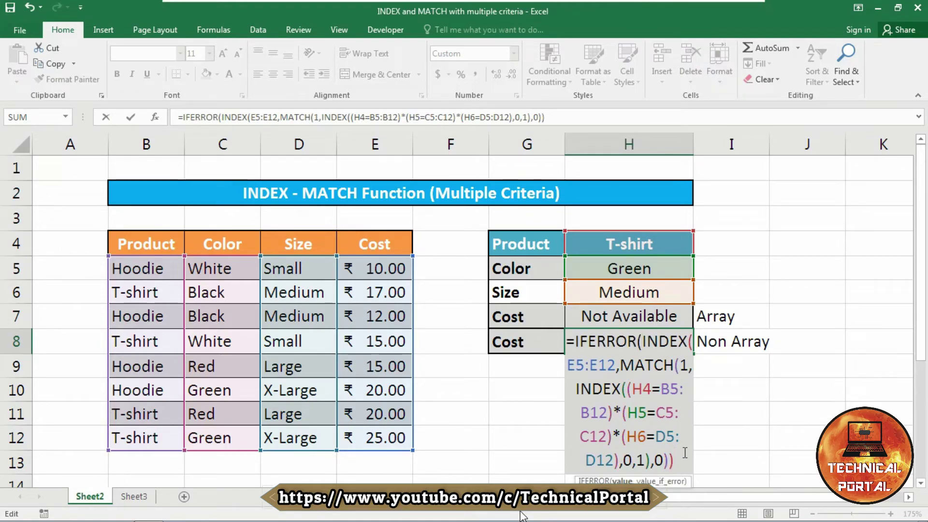
type(",")
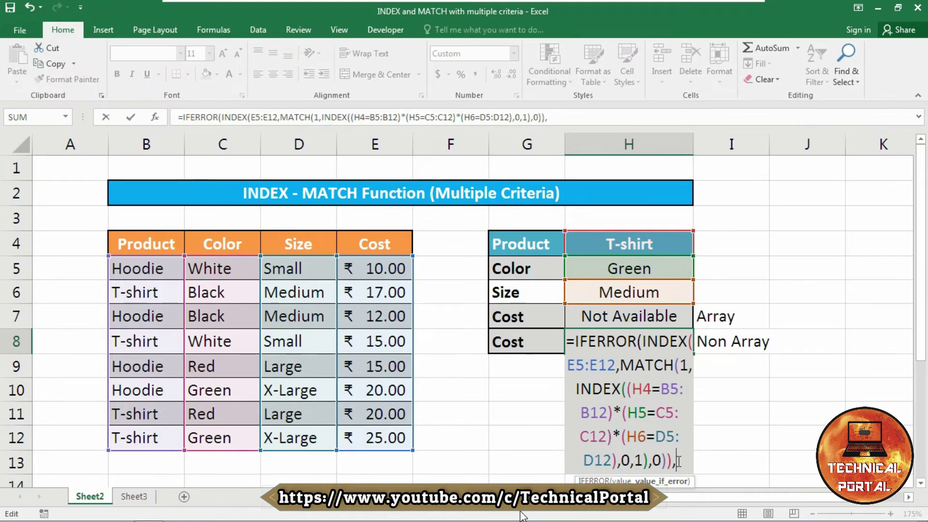
type("\"Not")
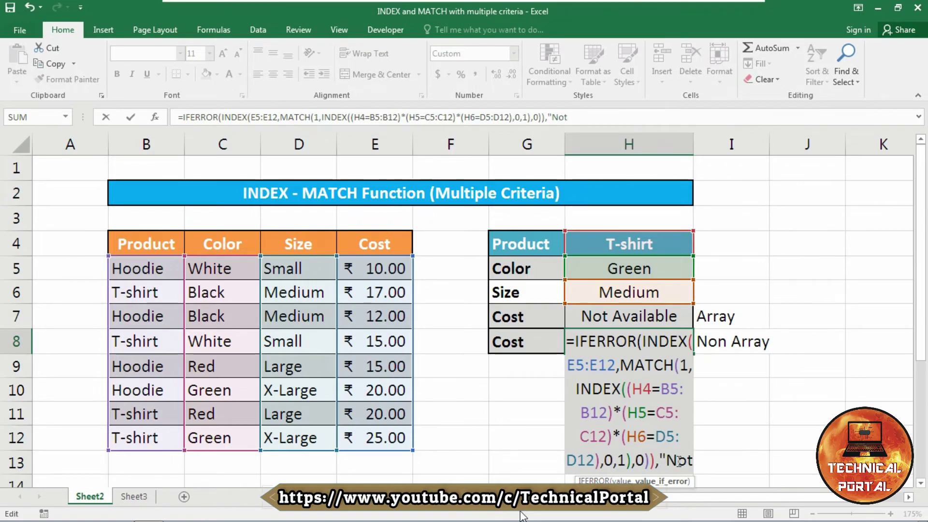
type(" Available")
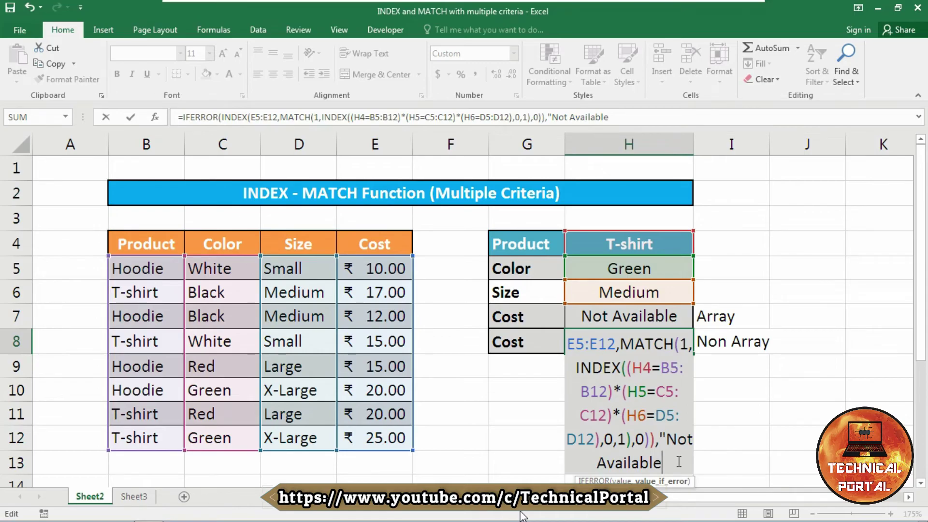
type("\")")
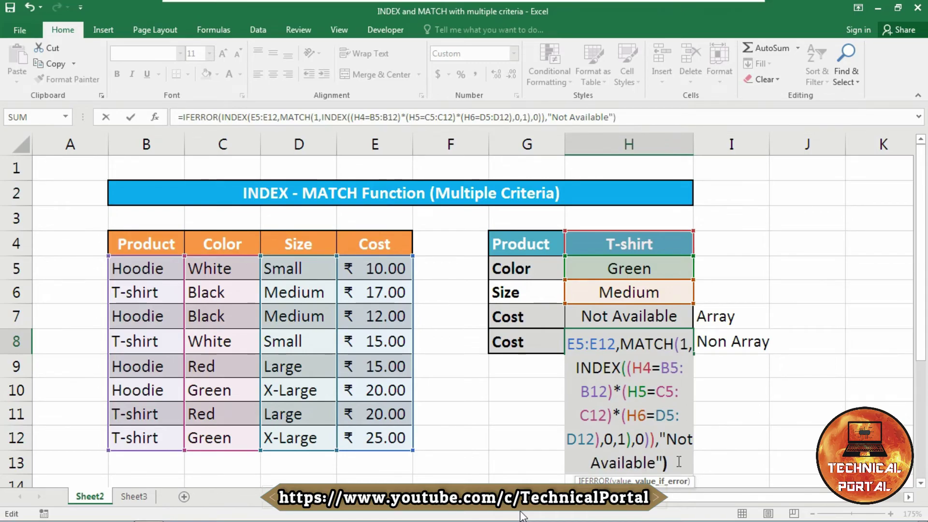
key("Return")
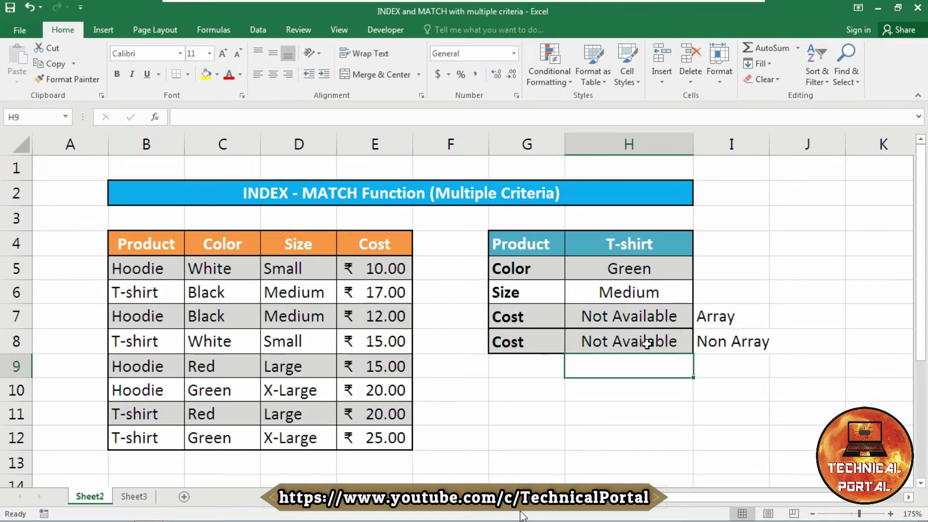
- Keep Product as T-shirt and change Color to Black via the dropdowns, giving ₹ 17.00 costs
left_click(660, 242)
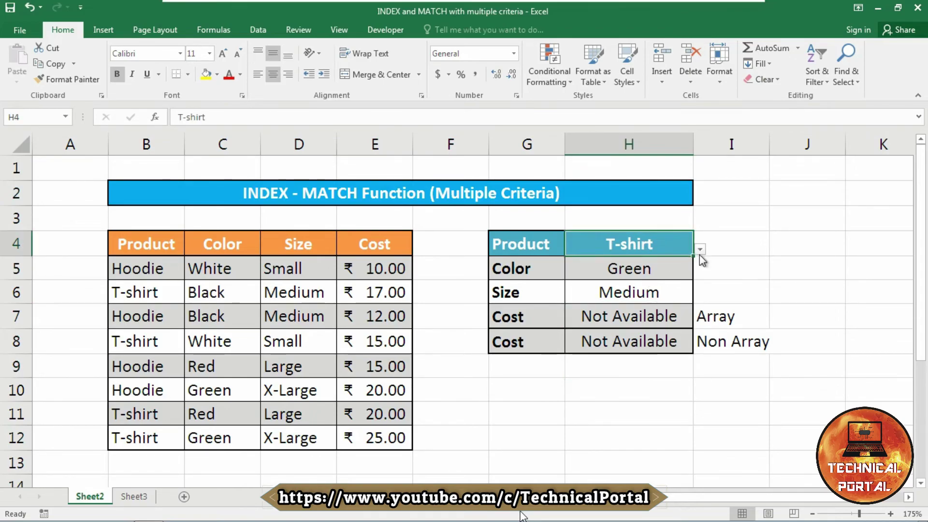
left_click(701, 250)
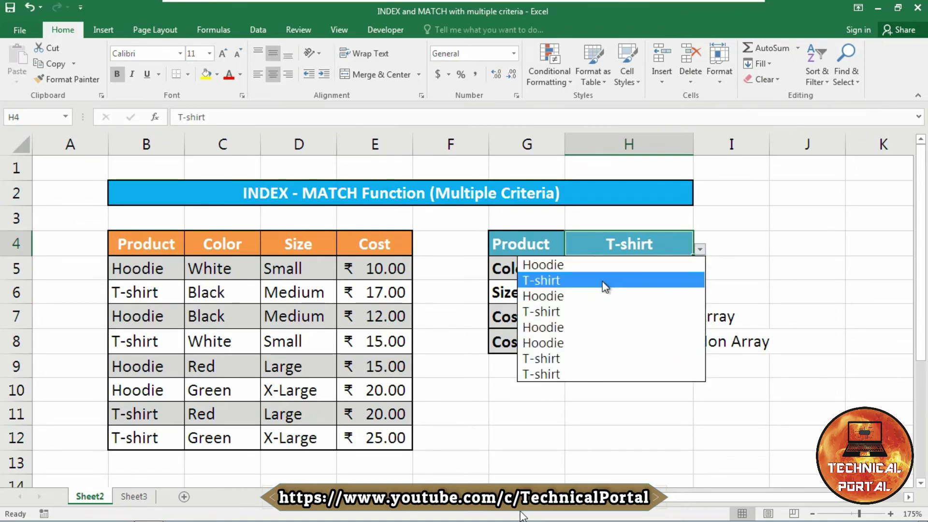
left_click(625, 317)
left_click(675, 275)
left_click(700, 273)
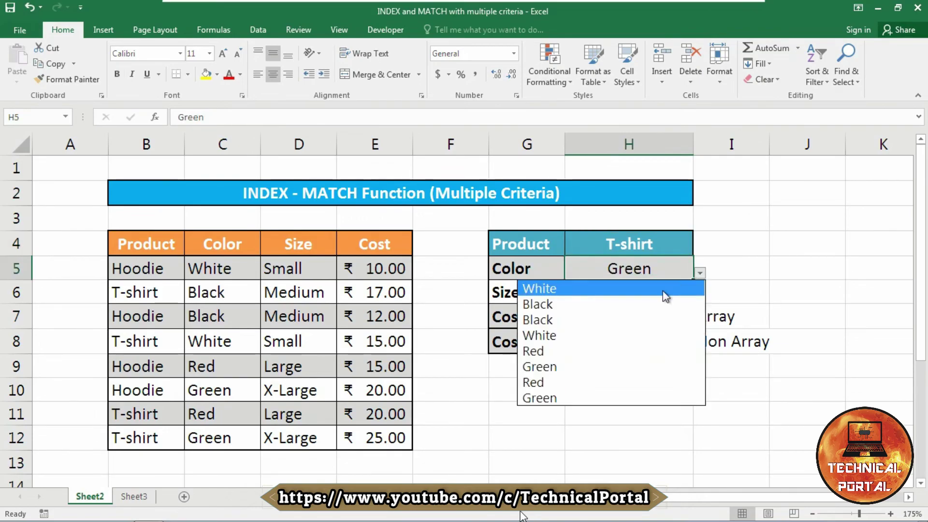
left_click(582, 300)
left_click(668, 295)
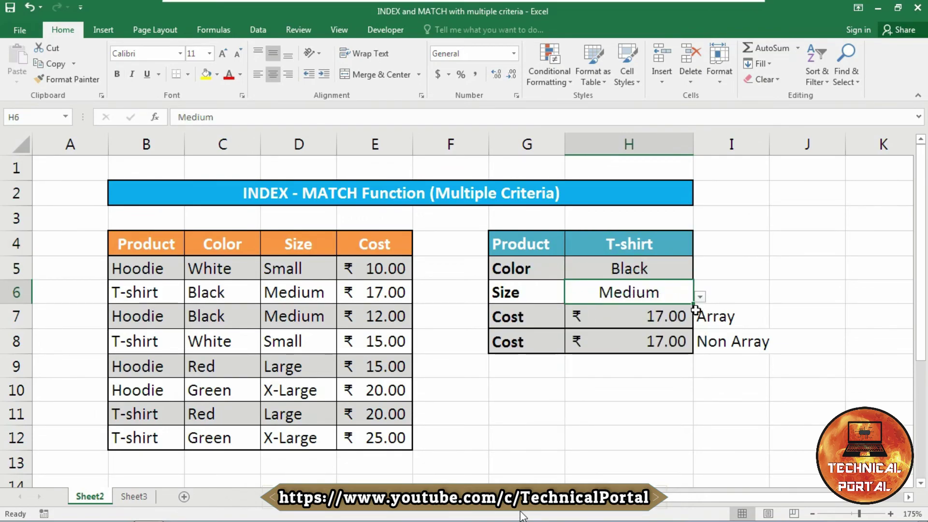